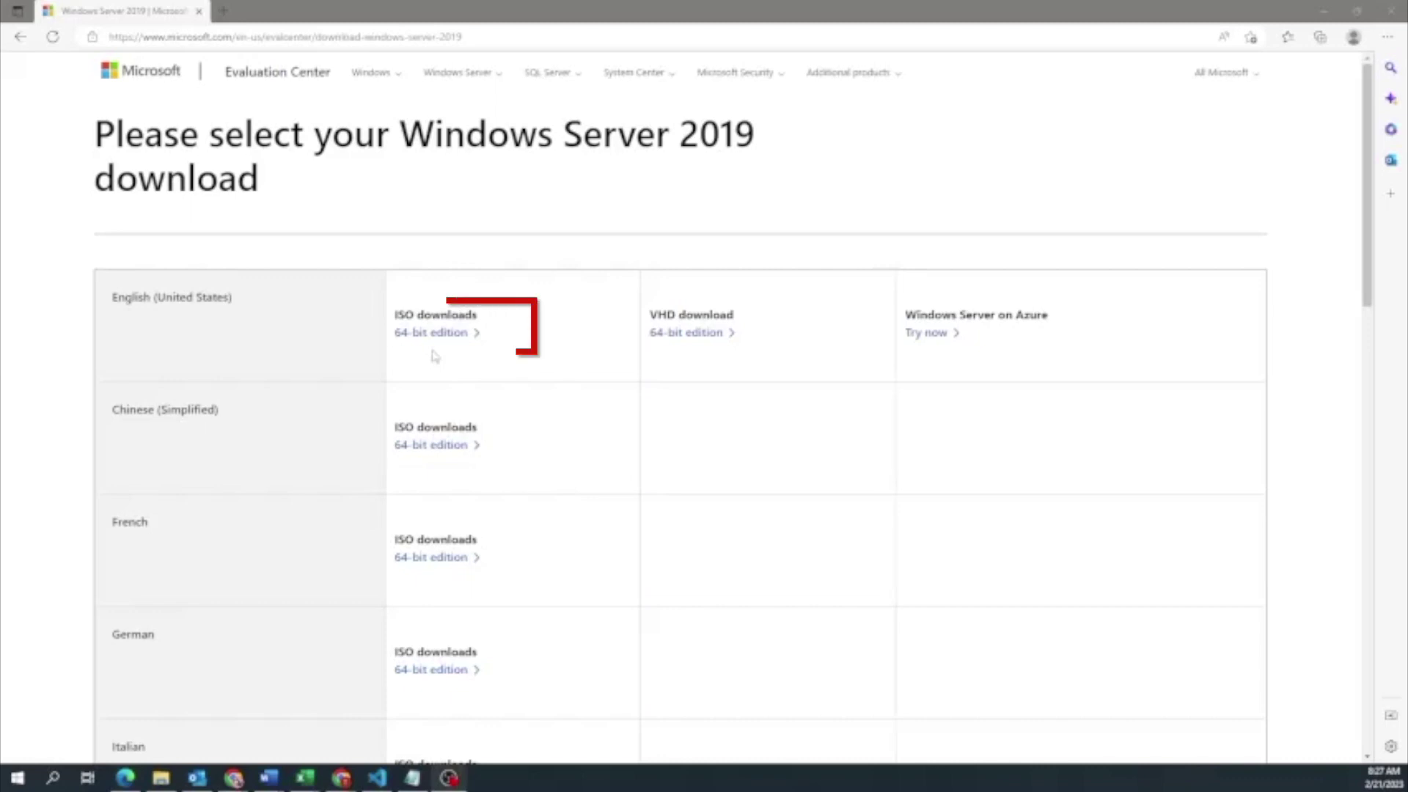
- Download the English (United States) 64-bit Server 2019 ISO and view it in the Downloads folder
{"action": "left_click", "coordinate": [431, 333]}
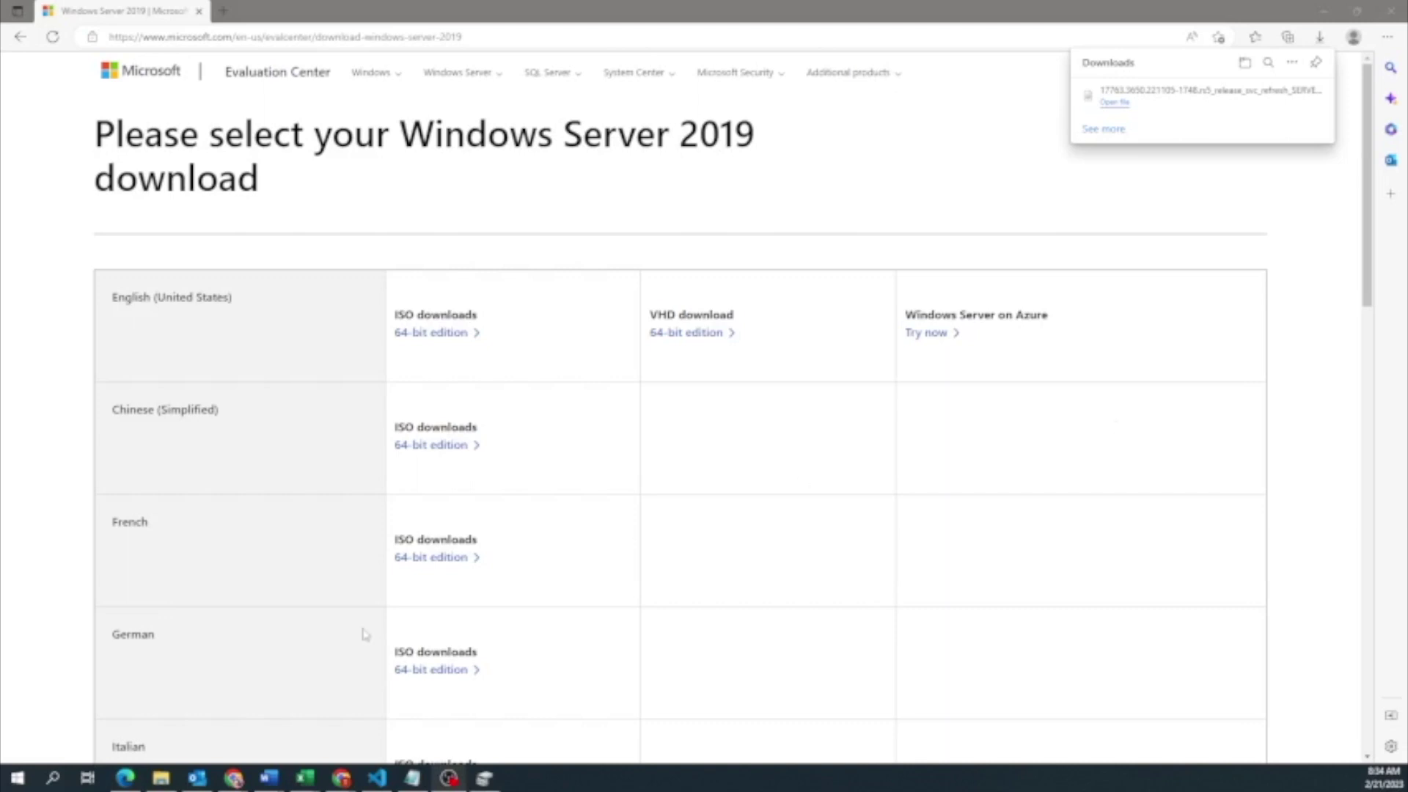
{"action": "left_click", "coordinate": [163, 779]}
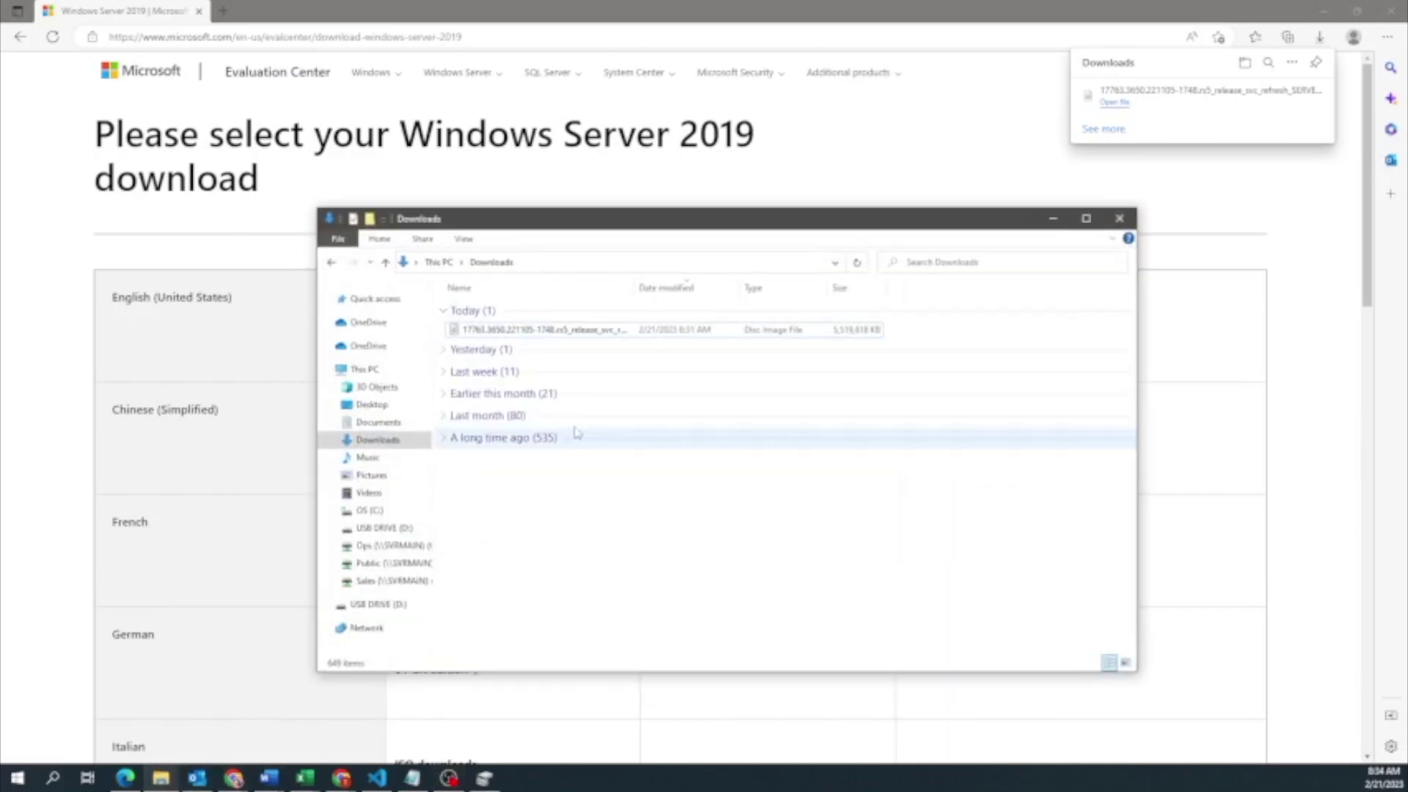
- Drag the downloaded Windows Server 2019 ISO from Downloads onto USB DRIVE (D:)
{"action": "left_click", "coordinate": [576, 336]}
{"action": "left_click_drag", "start_coordinate": [576, 338], "coordinate": [659, 648]}
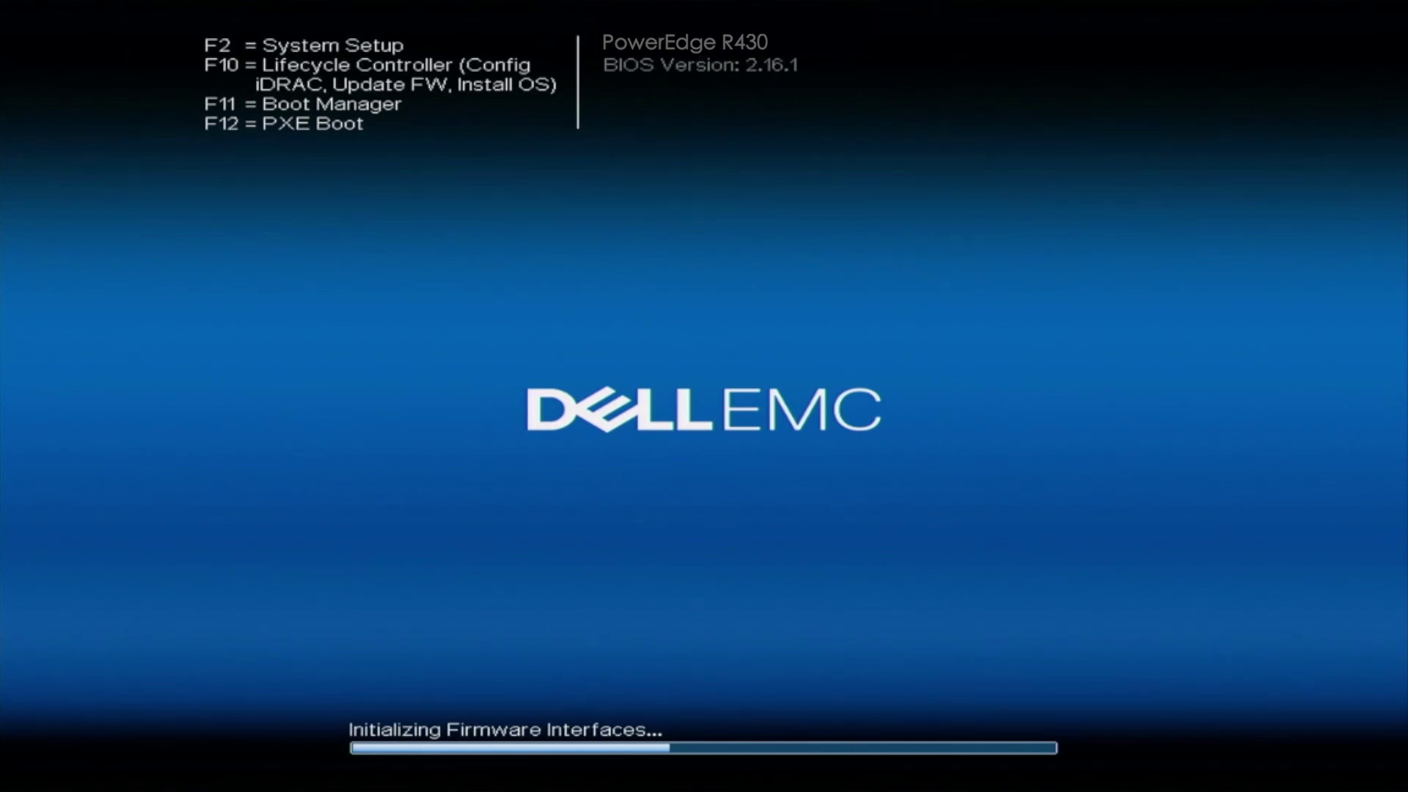
- Use F11 at POST to one-shot UEFI boot from 'Disk connected to front USB 1'
{"action": "key", "text": "F11"}
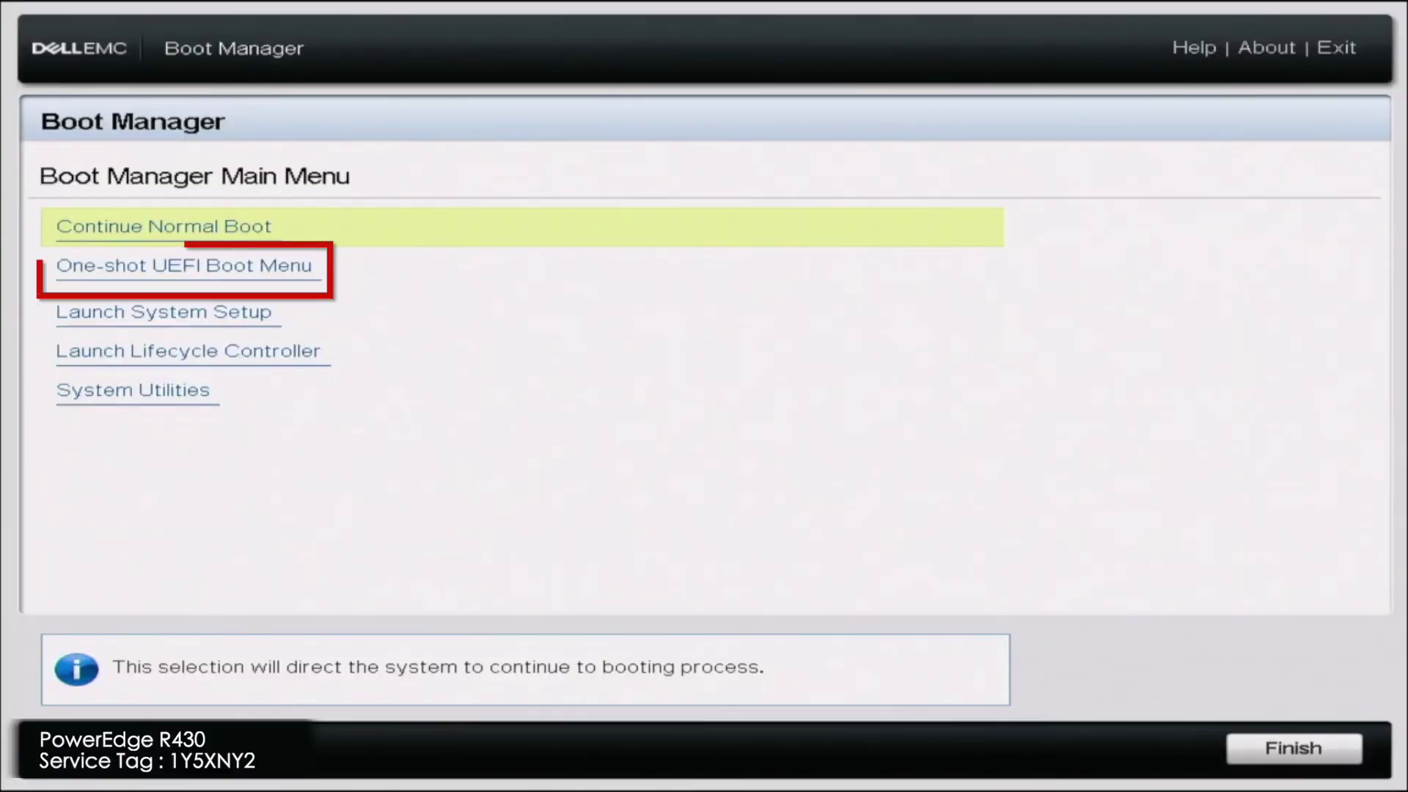
{"action": "key", "text": "Down"}
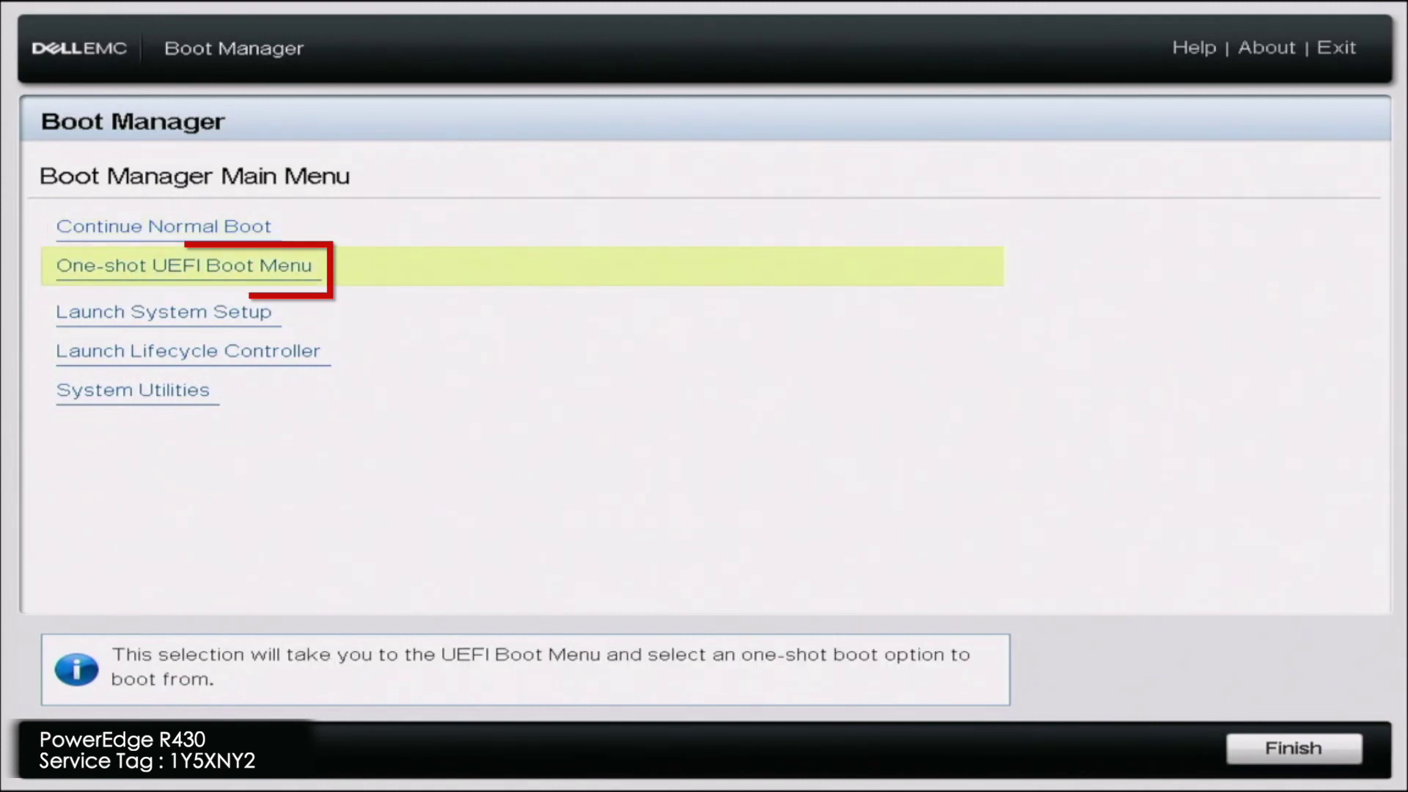
{"action": "key", "text": "Return"}
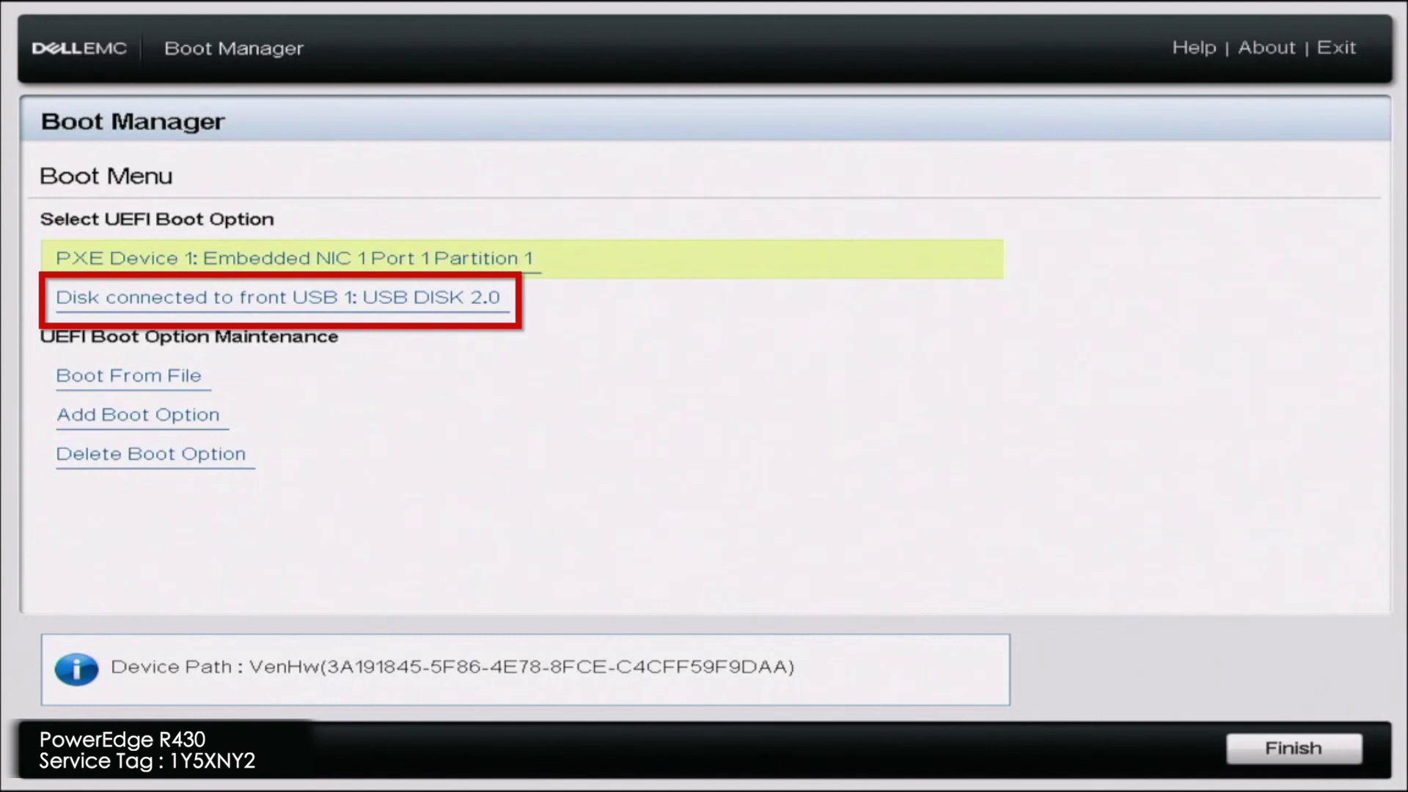
{"action": "key", "text": "Down"}
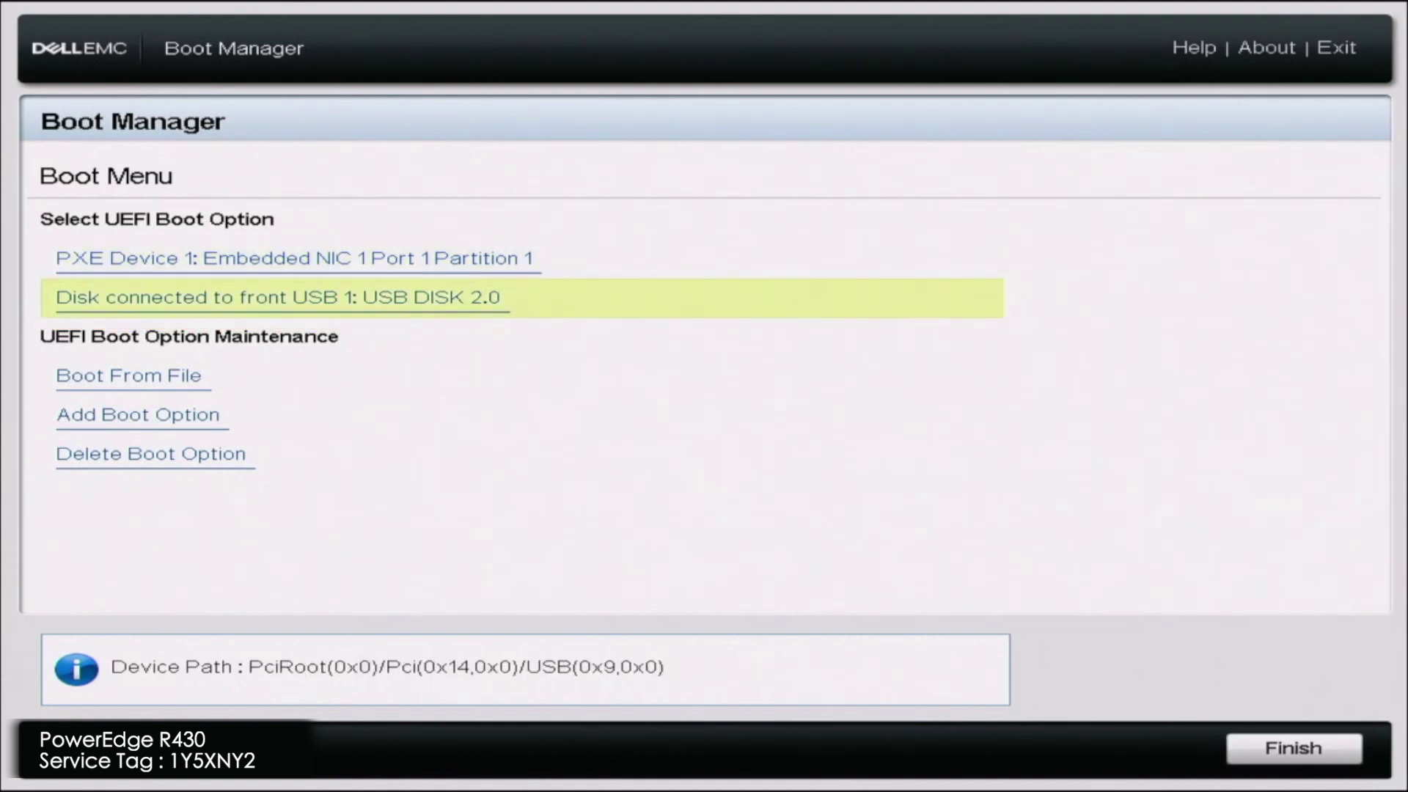
{"action": "key", "text": "Return"}
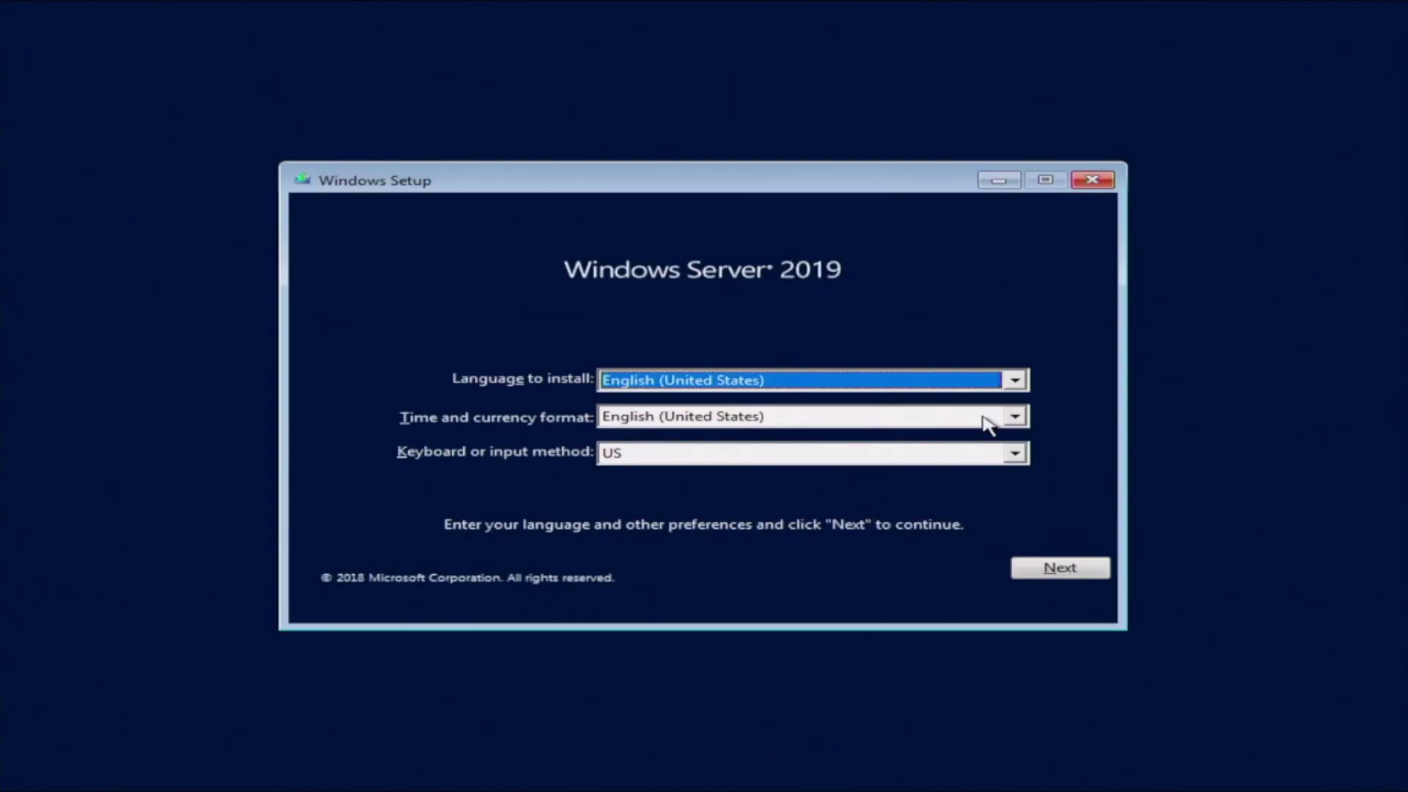
- Keep English (United States), start installing Standard Evaluation (Desktop Experience), and accept the license terms
{"action": "left_click", "coordinate": [1098, 572]}
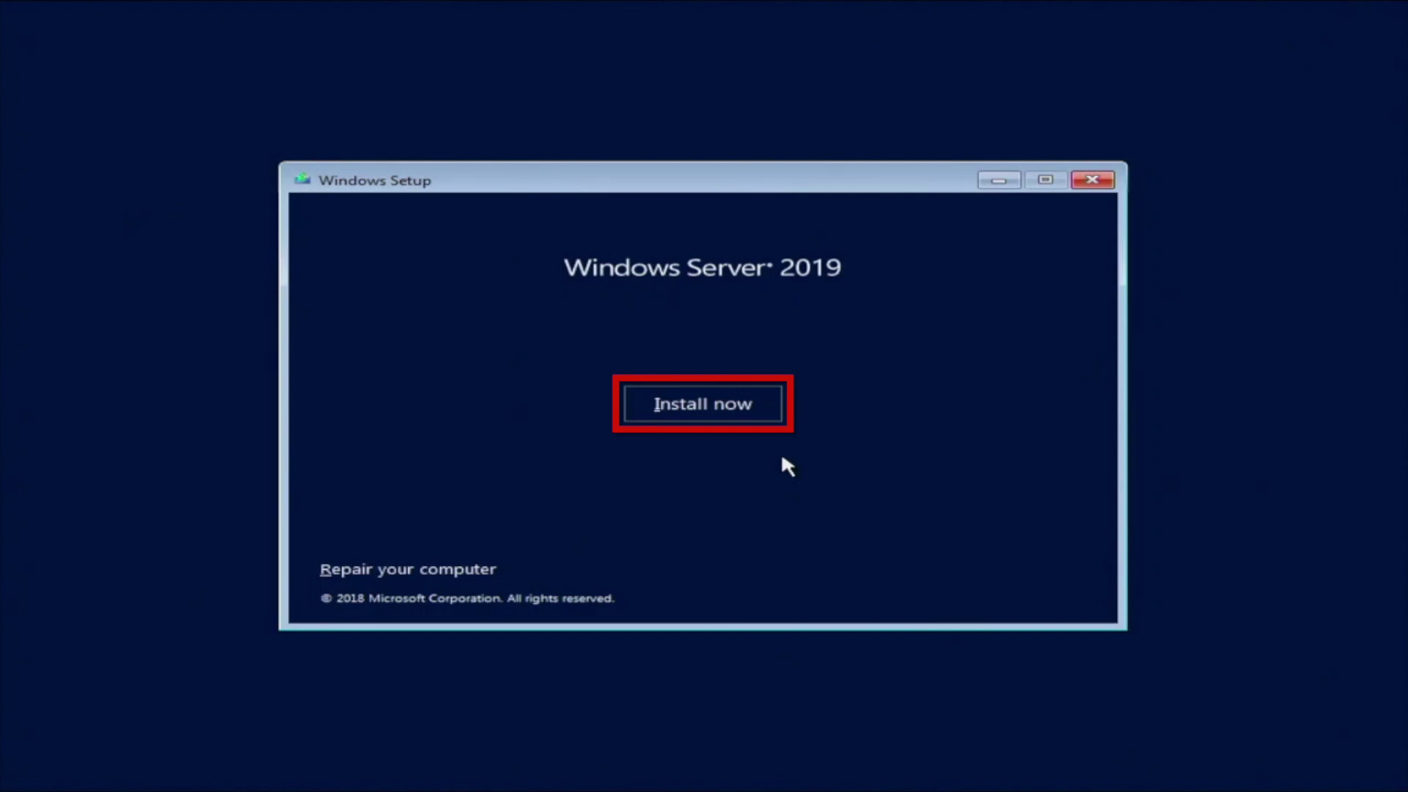
{"action": "left_click", "coordinate": [760, 410]}
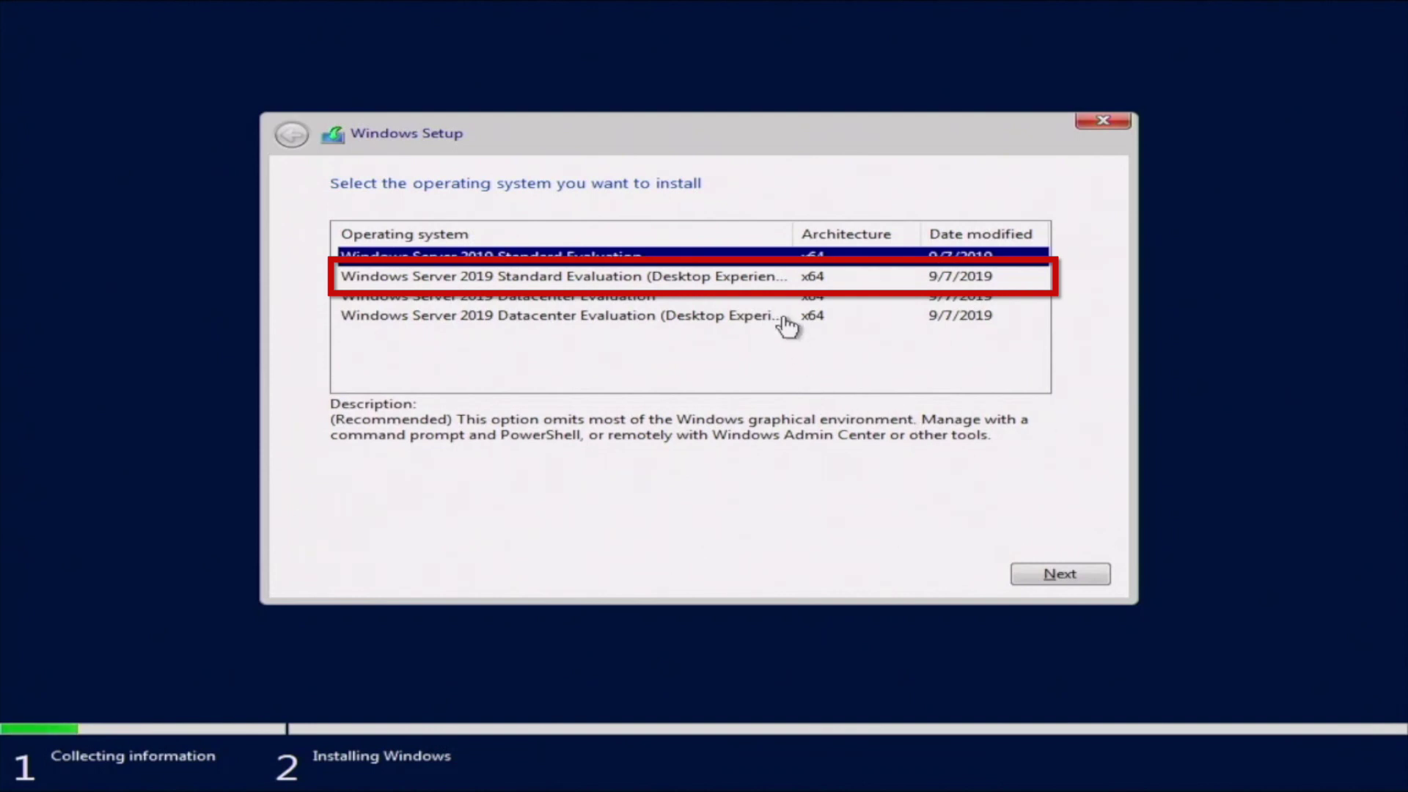
{"action": "left_click", "coordinate": [777, 285]}
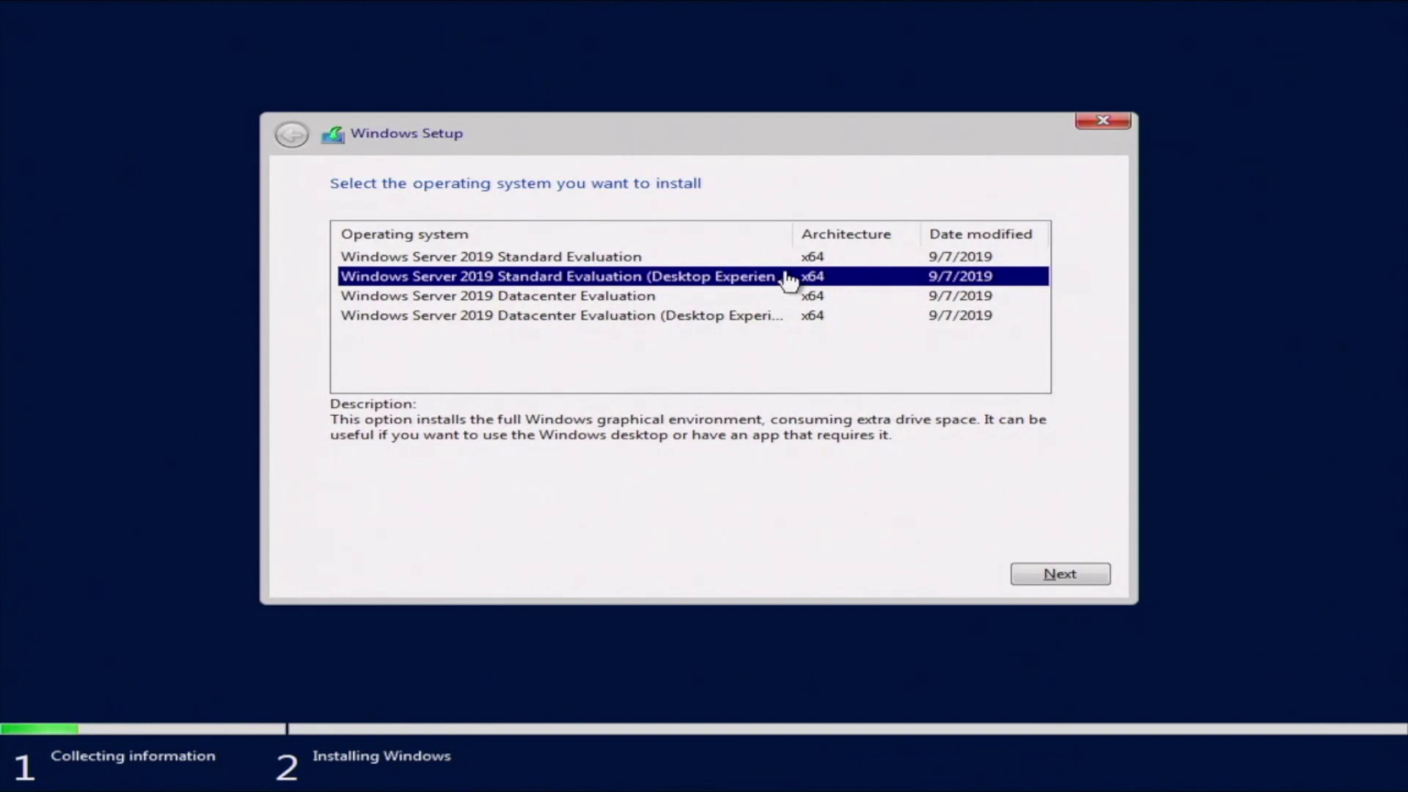
{"action": "left_click", "coordinate": [1016, 575]}
{"action": "left_click", "coordinate": [339, 528]}
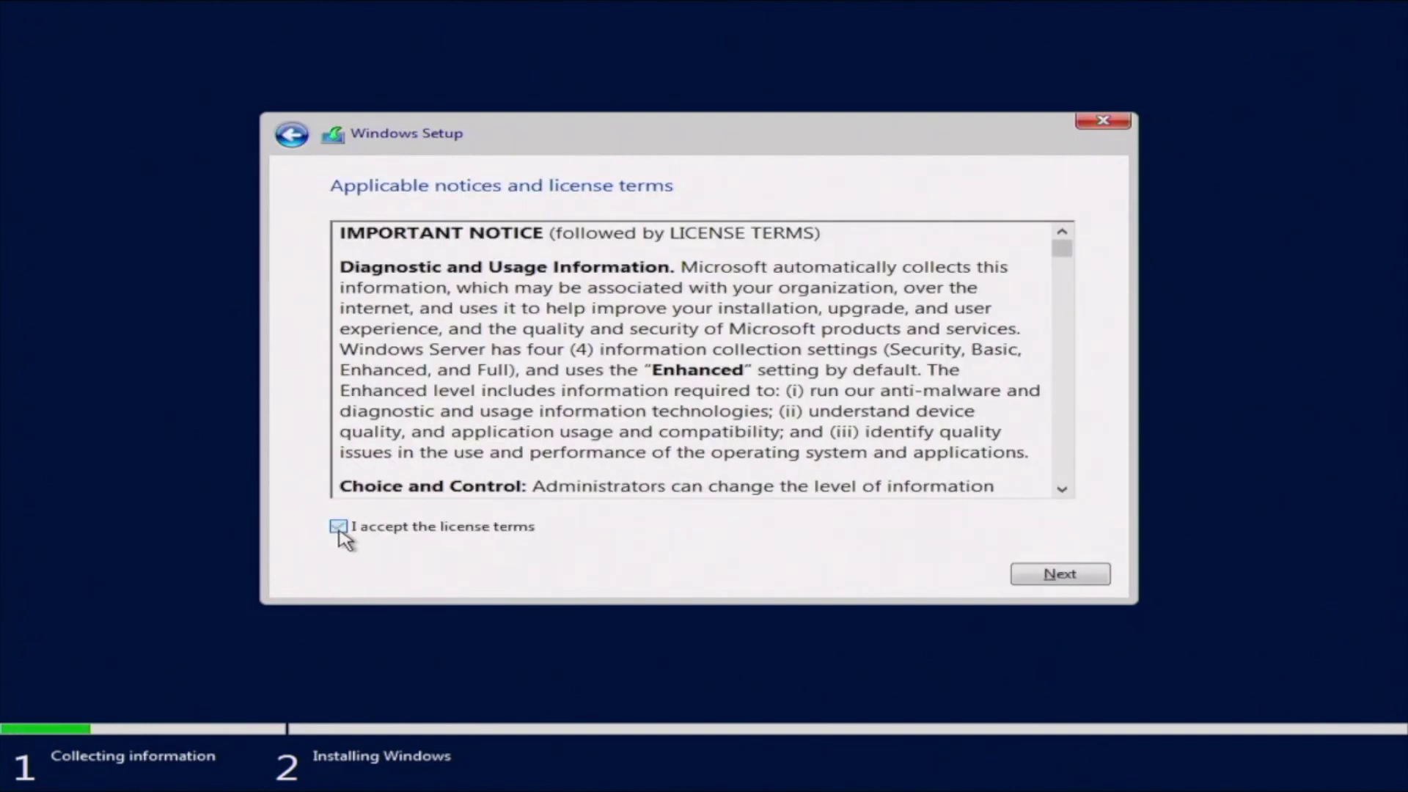
{"action": "left_click", "coordinate": [1075, 580]}
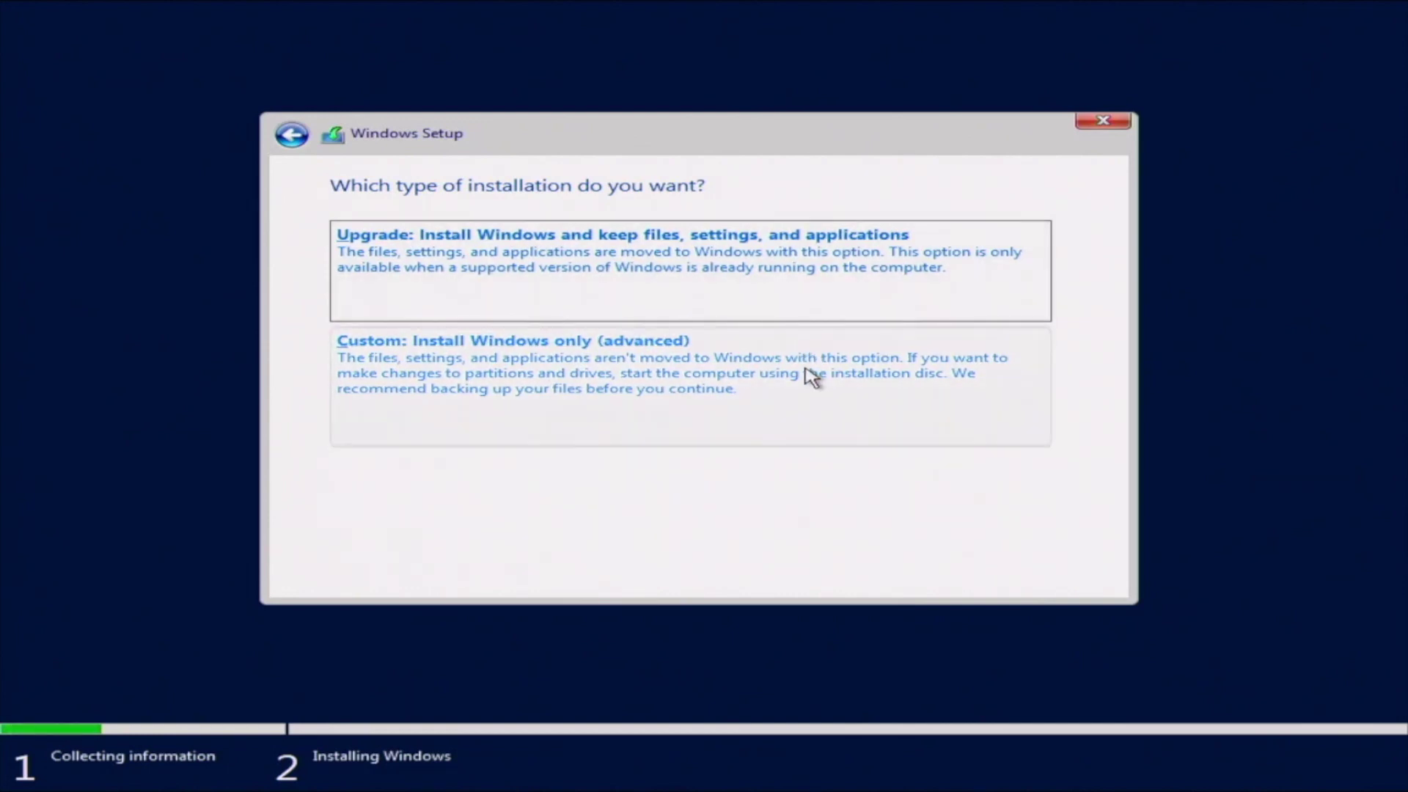
- Choose Custom install, create a full-size partition on Drive 0, and install onto Partition 4
{"action": "left_click", "coordinate": [808, 420]}
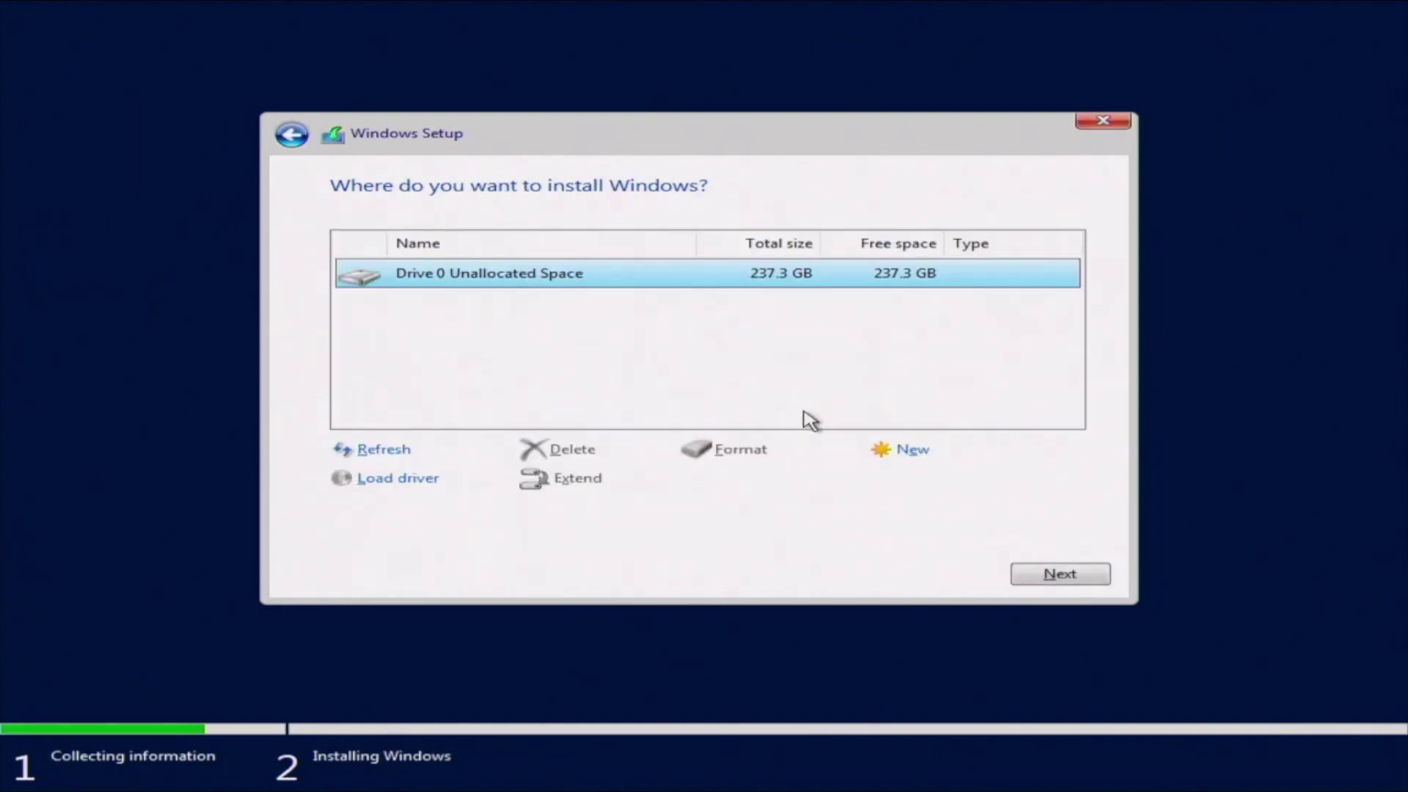
{"action": "left_click", "coordinate": [910, 447]}
{"action": "left_click", "coordinate": [970, 484]}
{"action": "left_click", "coordinate": [918, 486]}
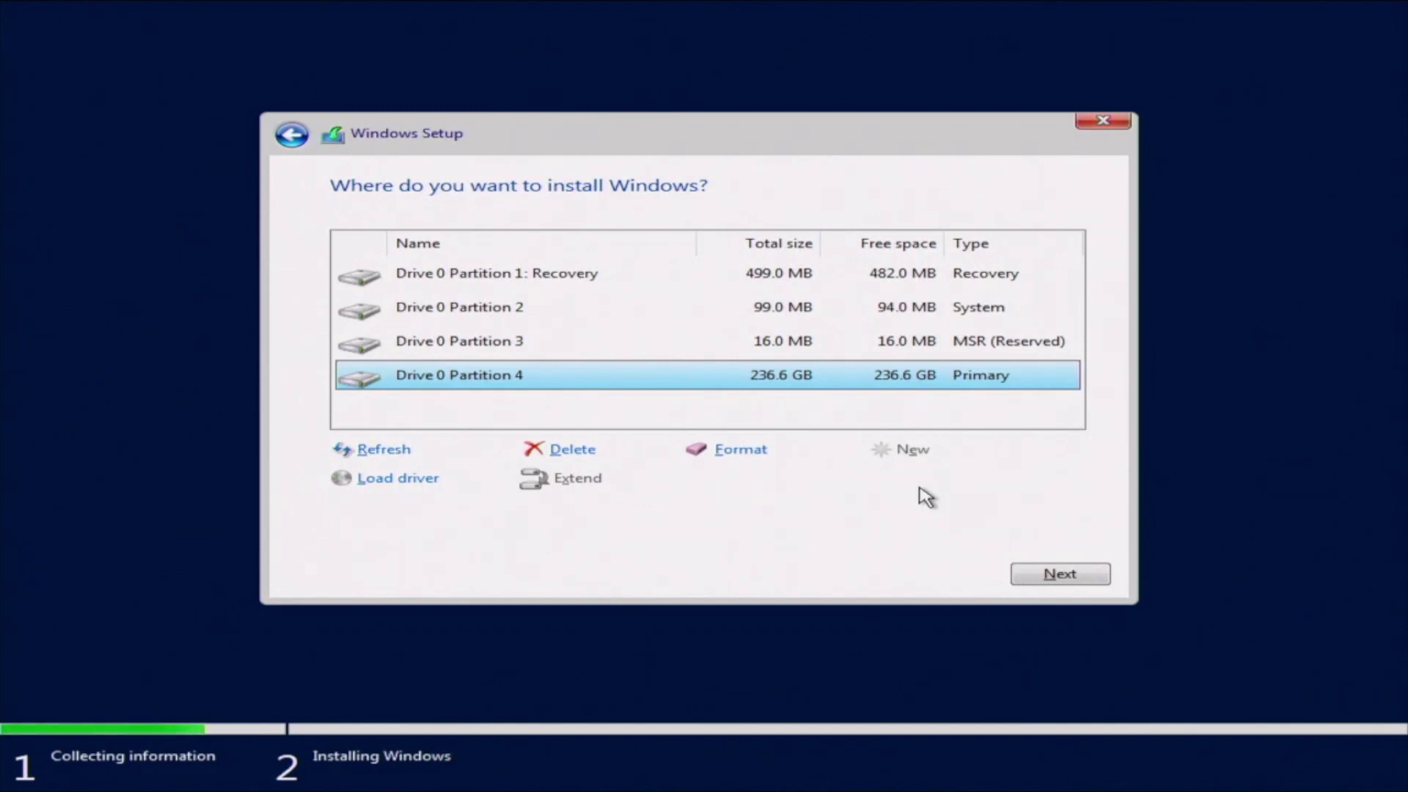
{"action": "left_click", "coordinate": [1027, 576]}
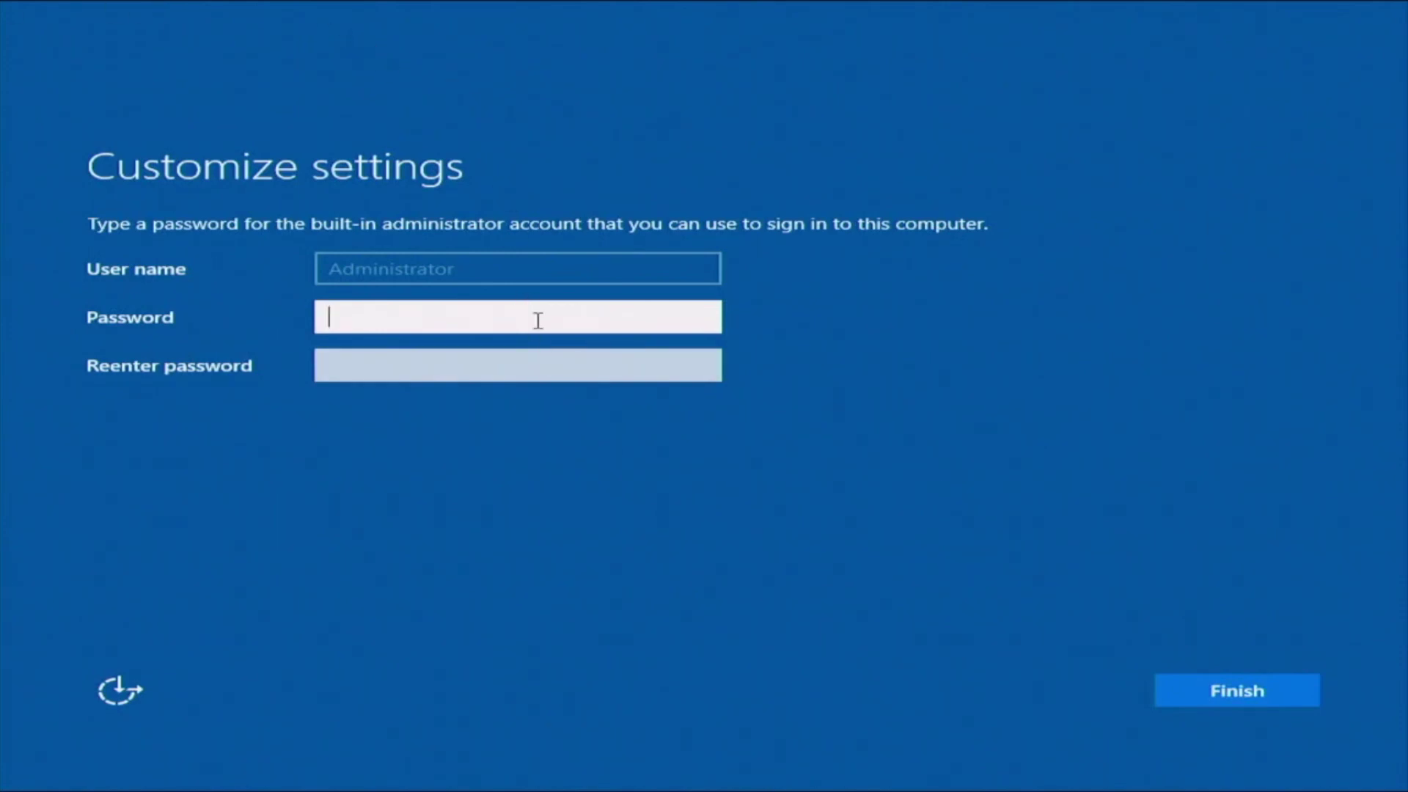
- Enter and confirm the Administrator password to finish setup
{"action": "key", "text": "Tab"}
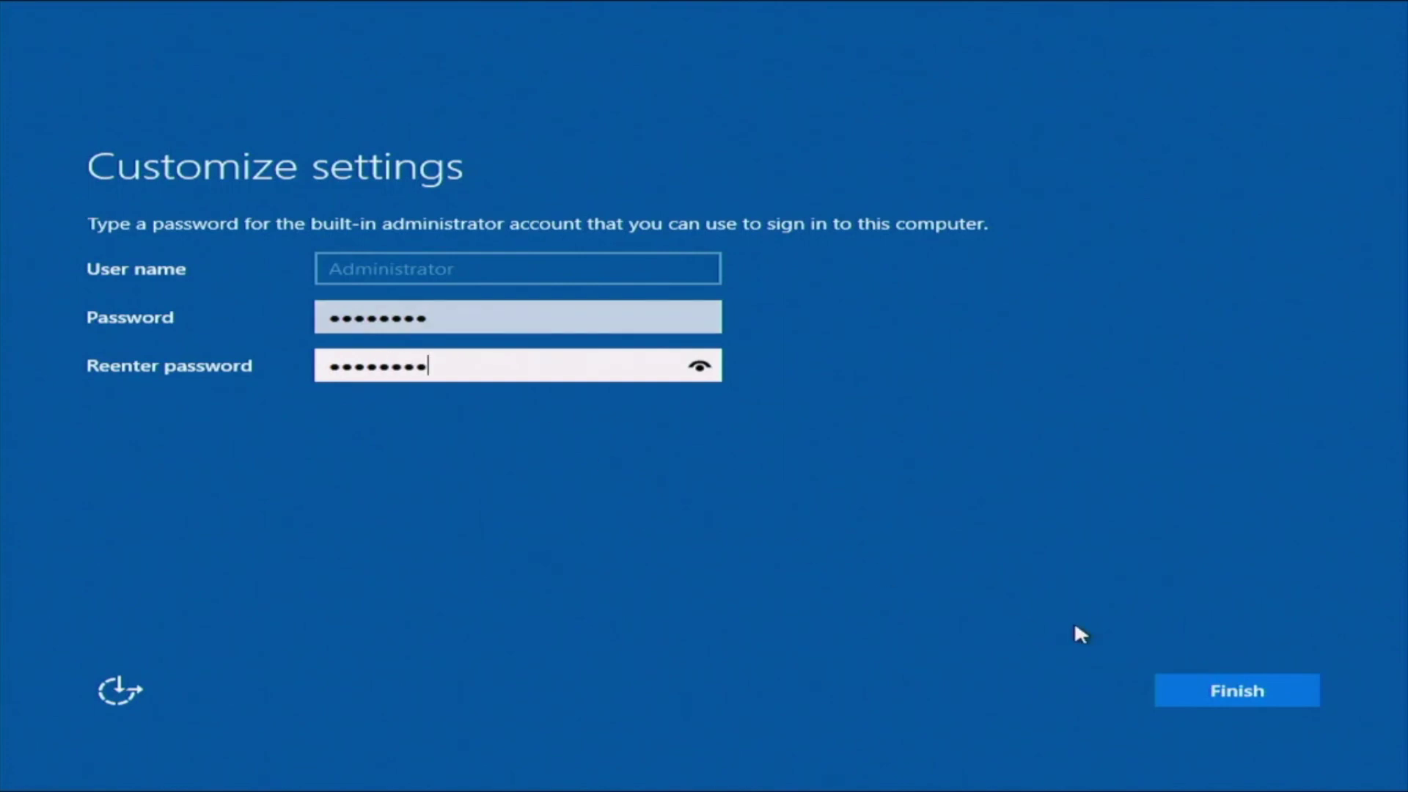
{"action": "left_click", "coordinate": [1191, 690]}
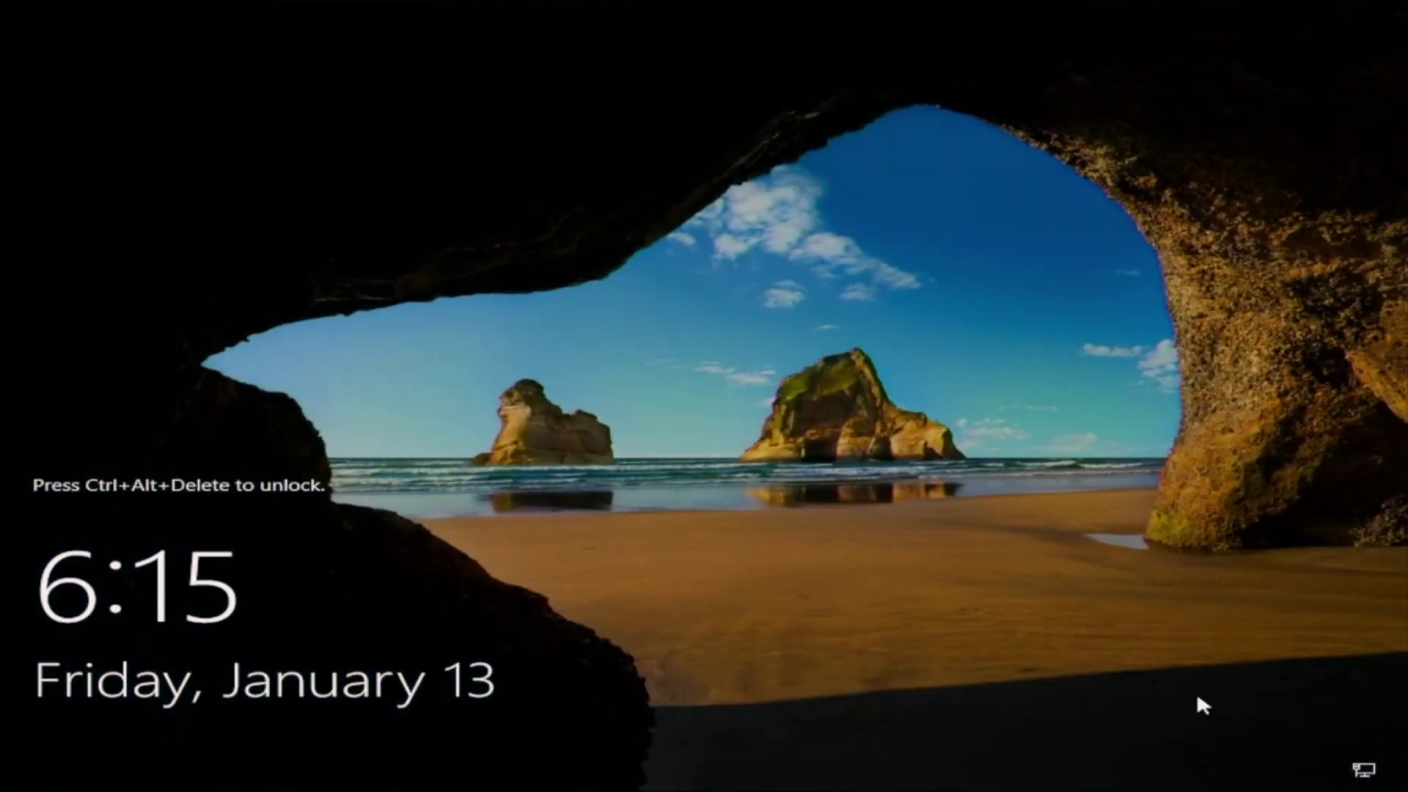
- Sign in at the lock screen with Ctrl+Alt+Delete and the Administrator password
{"action": "key", "text": "ctrl+alt+Delete"}
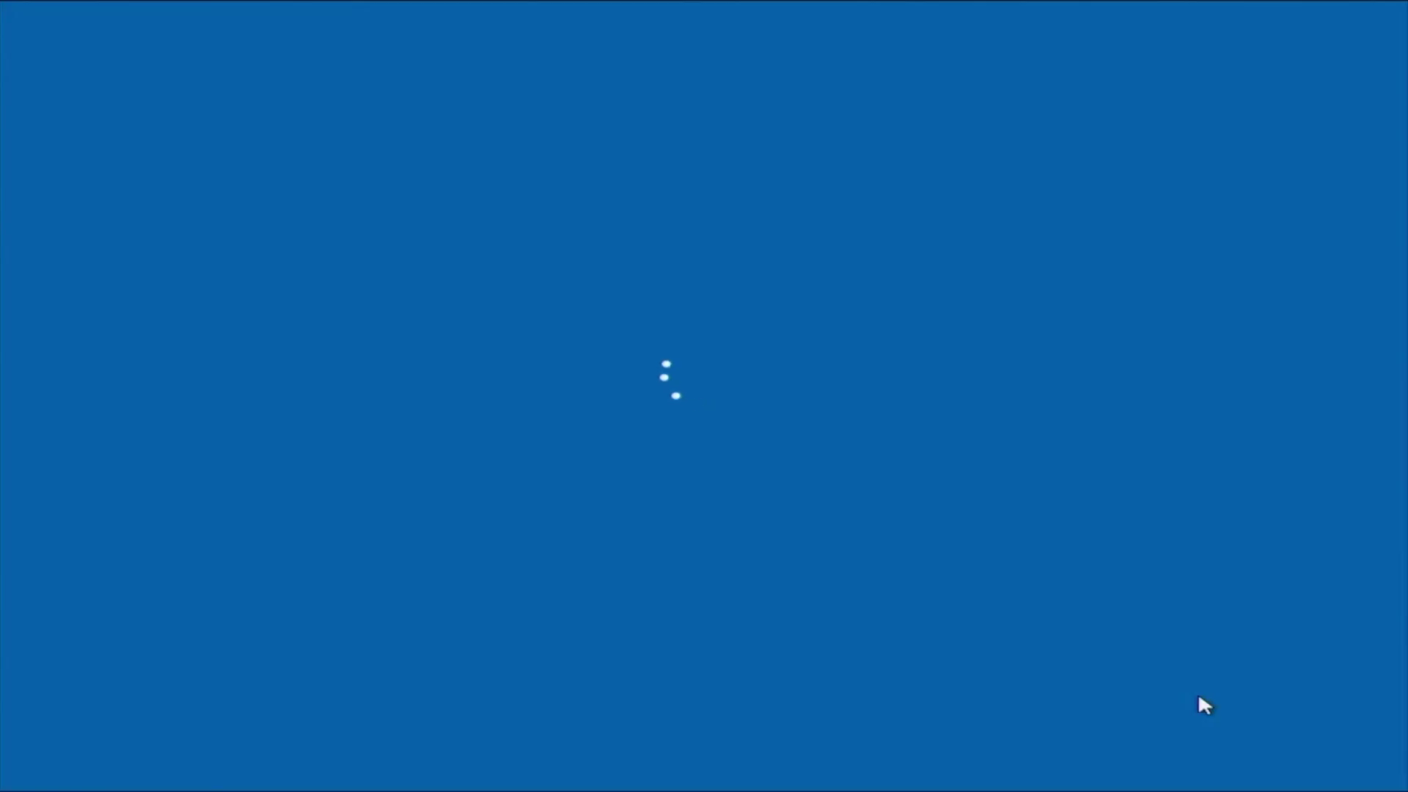
{"action": "type", "text": "•••••••••"}
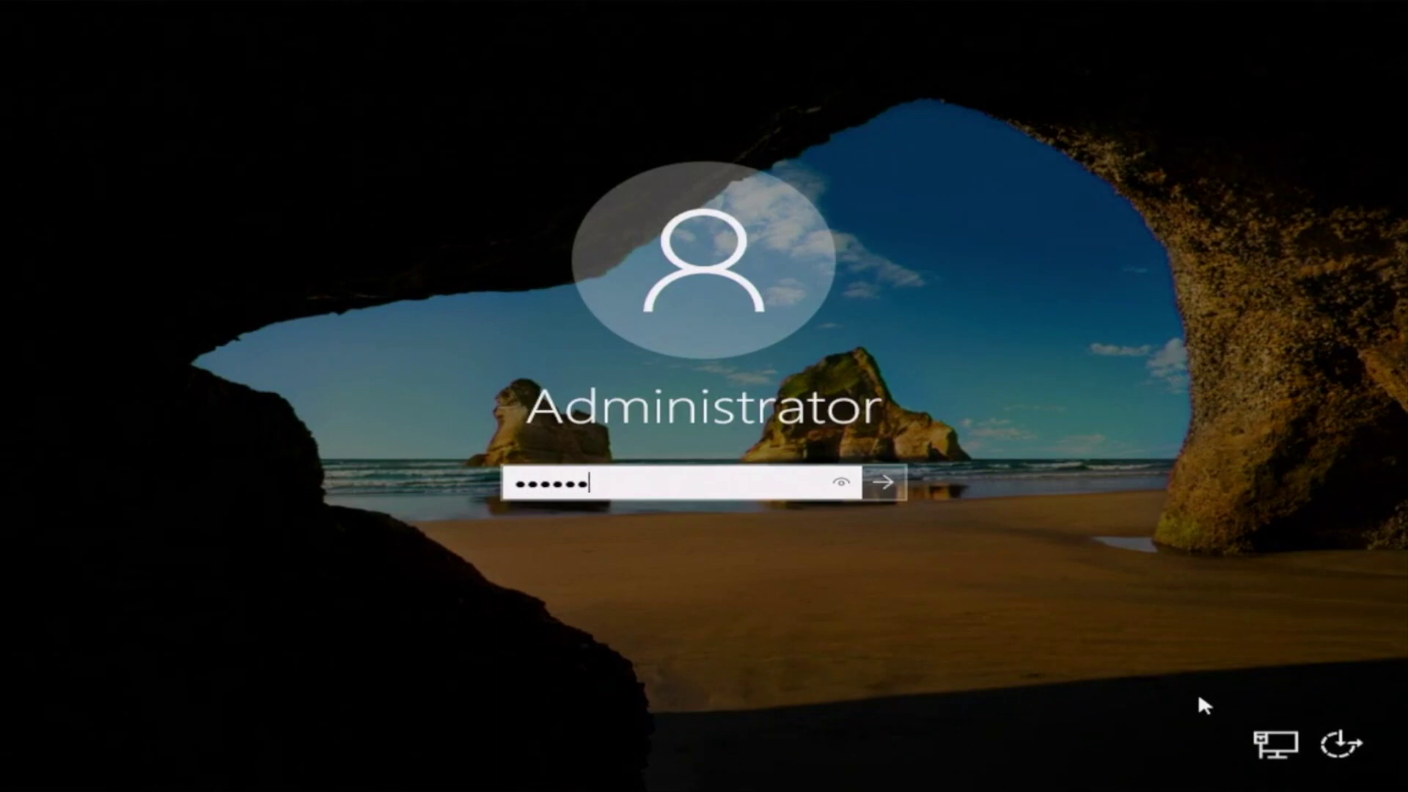
{"action": "key", "text": "Return"}
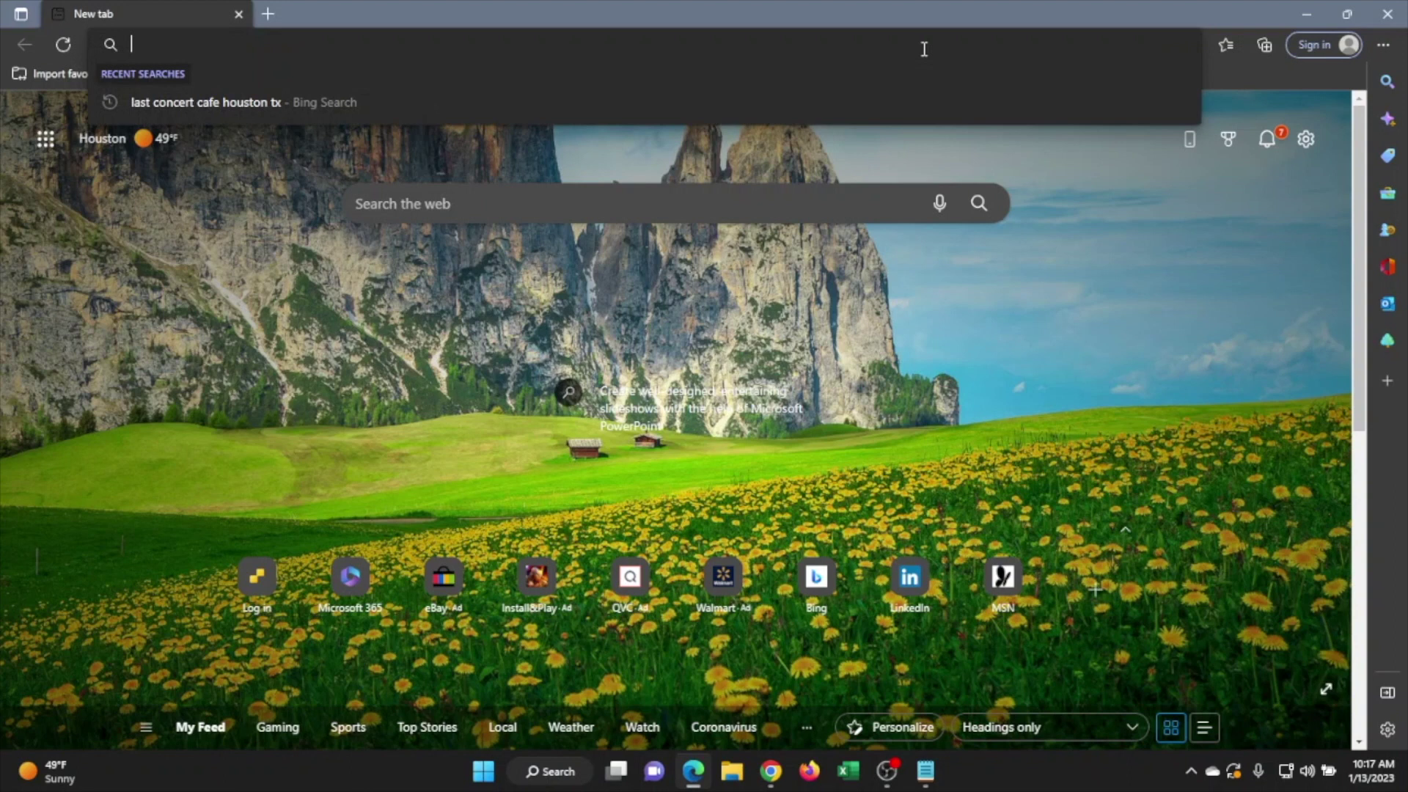
- Browse to 172.16.50.146 and log in to the ESXi Host Client as root with its password
{"action": "type", "text": "172.16.50"}
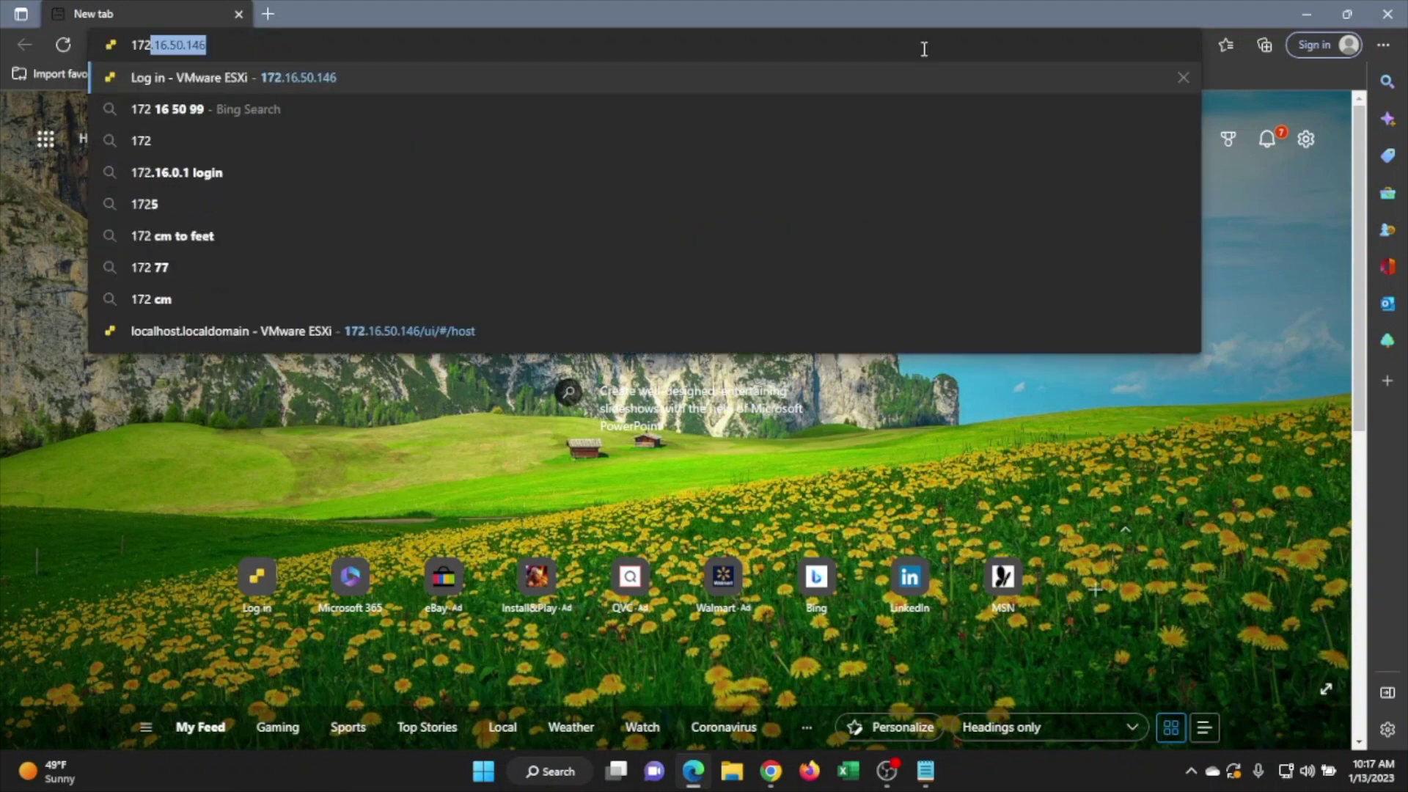
{"action": "type", "text": ".146"}
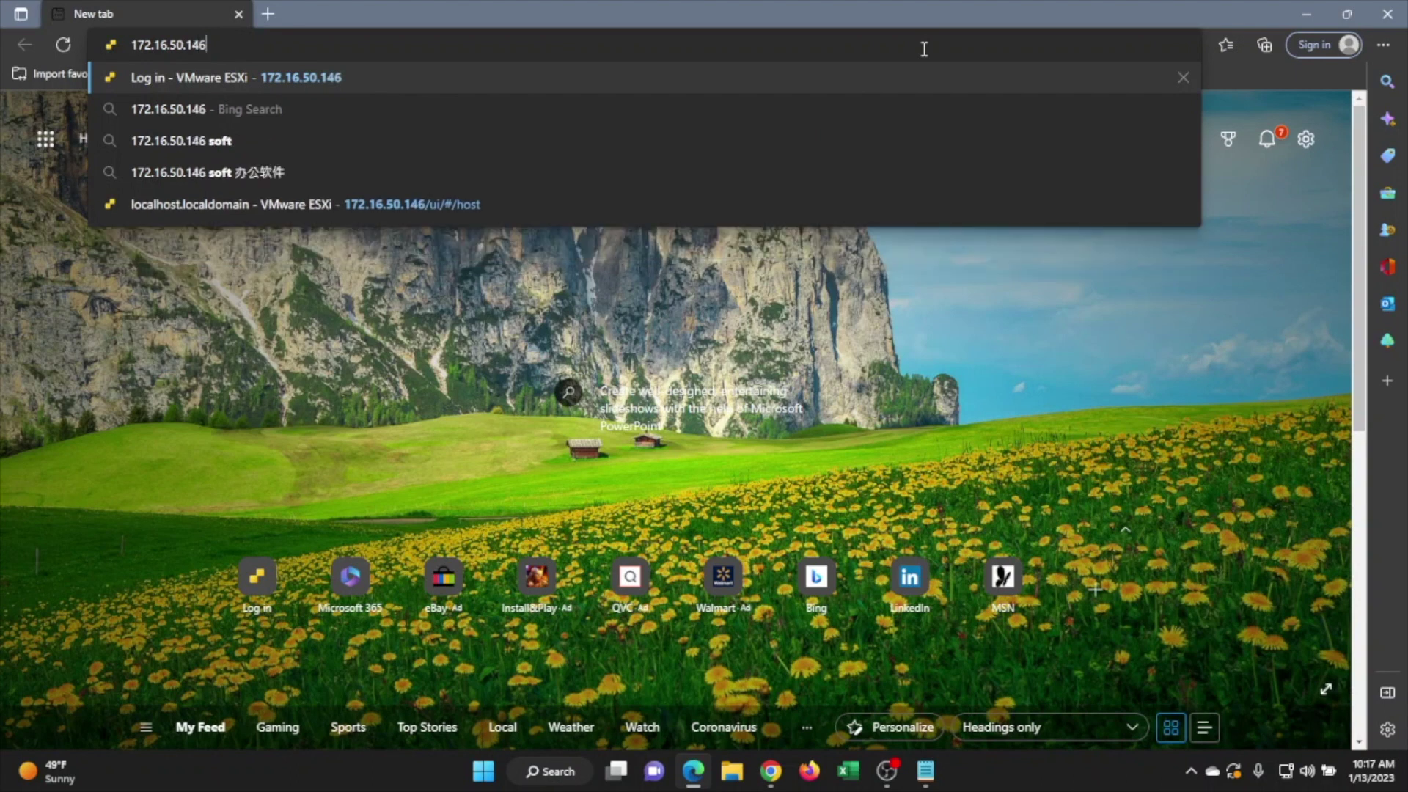
{"action": "key", "text": "Return"}
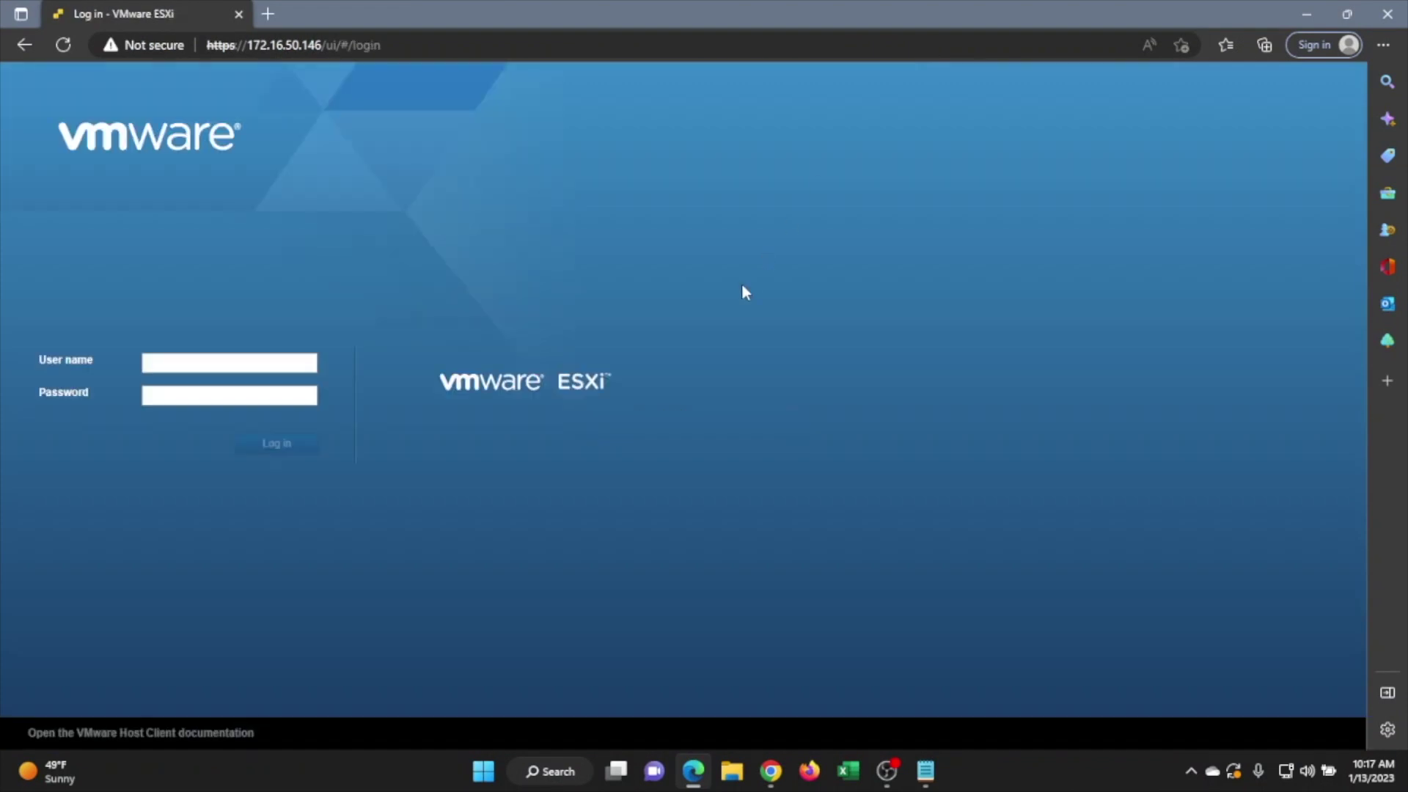
{"action": "left_click", "coordinate": [226, 364]}
{"action": "type", "text": "root"}
{"action": "key", "text": "Tab"}
{"action": "type", "text": "******"}
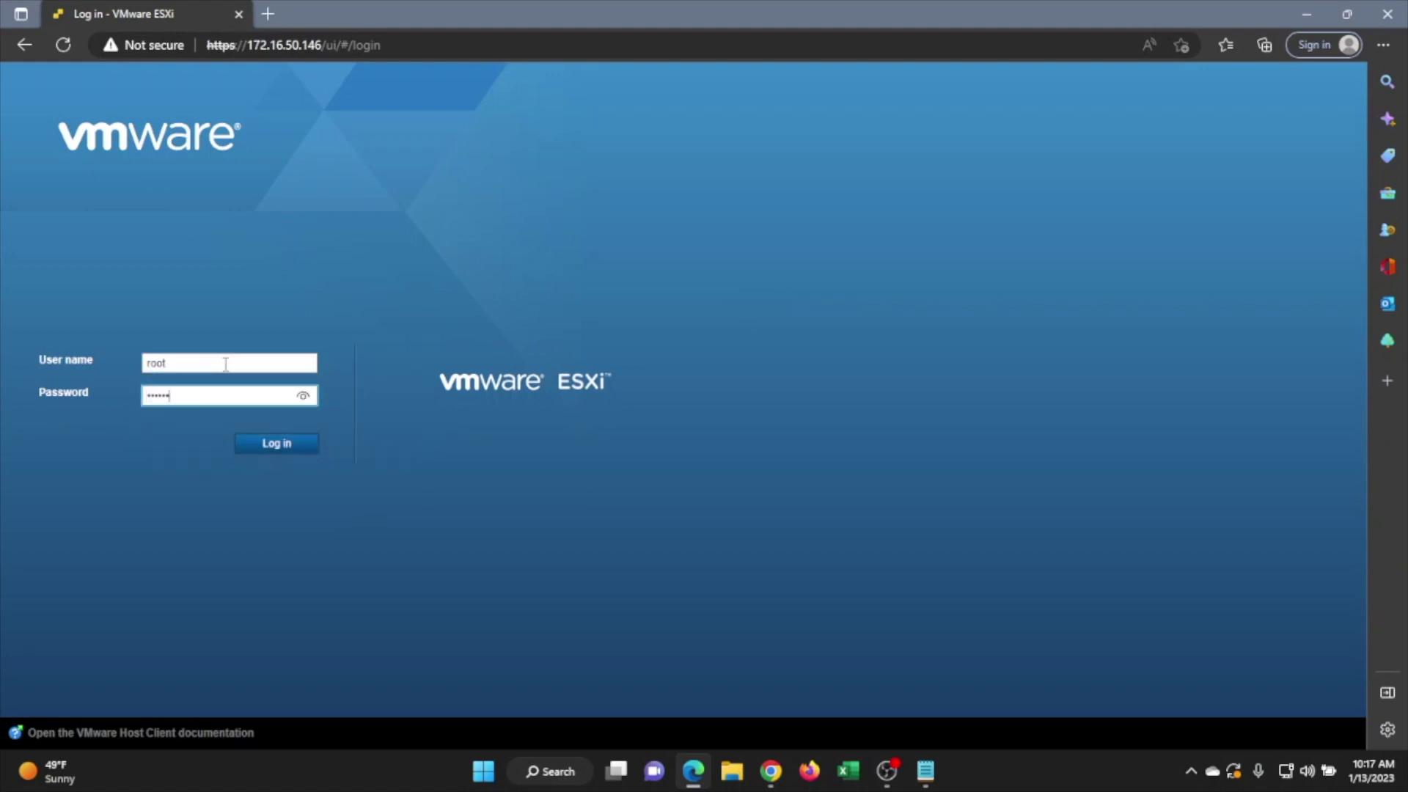
{"action": "type", "text": "**"}
{"action": "key", "text": "Return"}
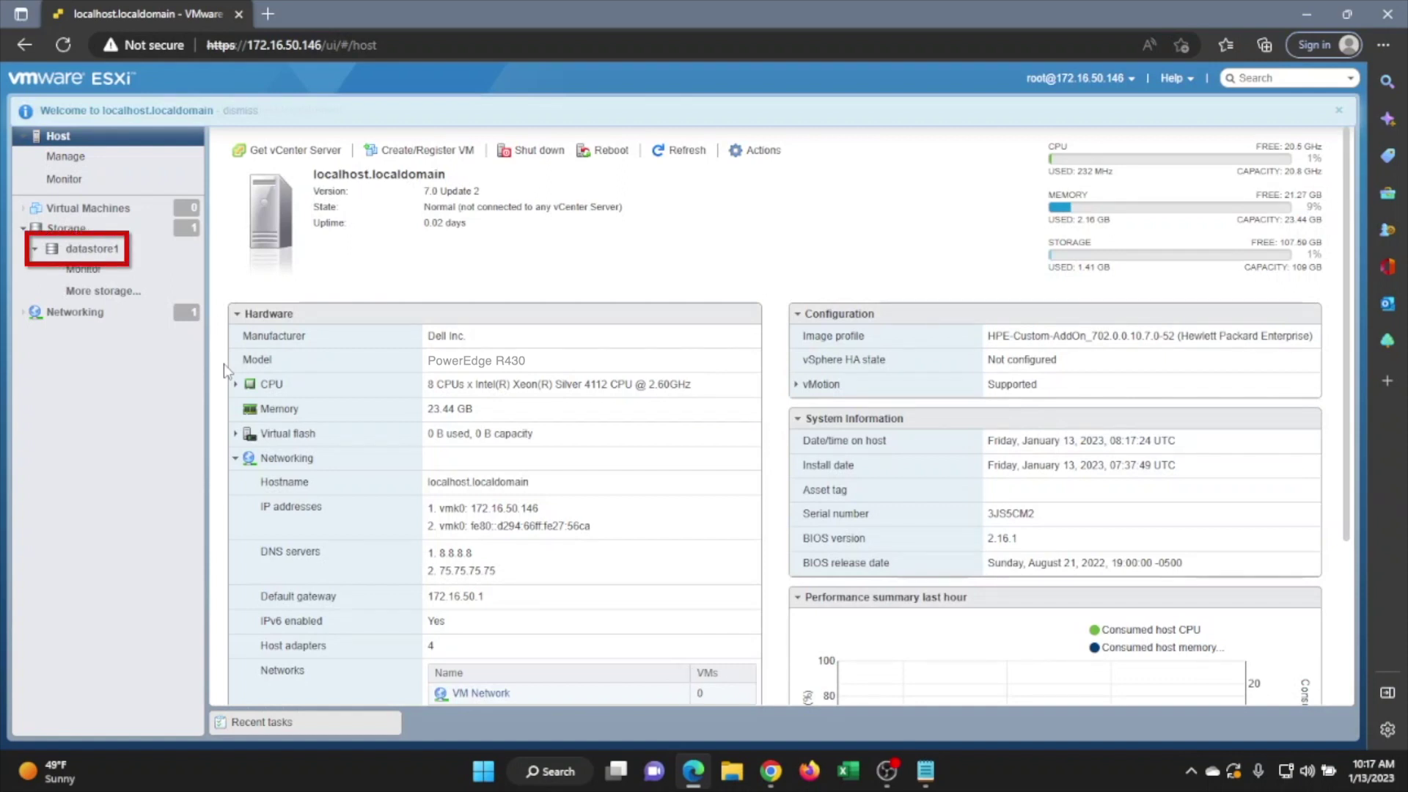
- Create a directory named ISOs in the datastore1 browser
{"action": "left_click", "coordinate": [149, 256]}
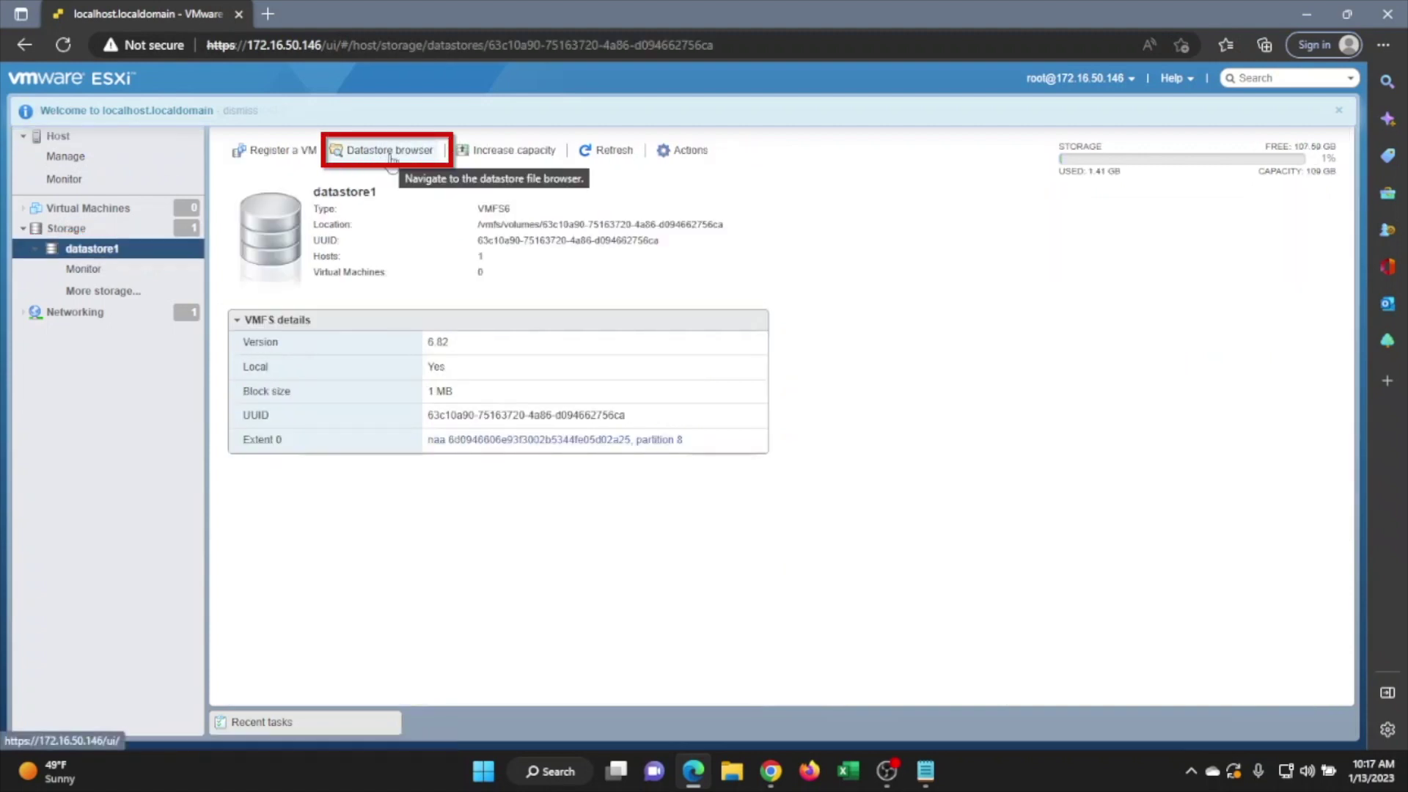
{"action": "left_click", "coordinate": [389, 150]}
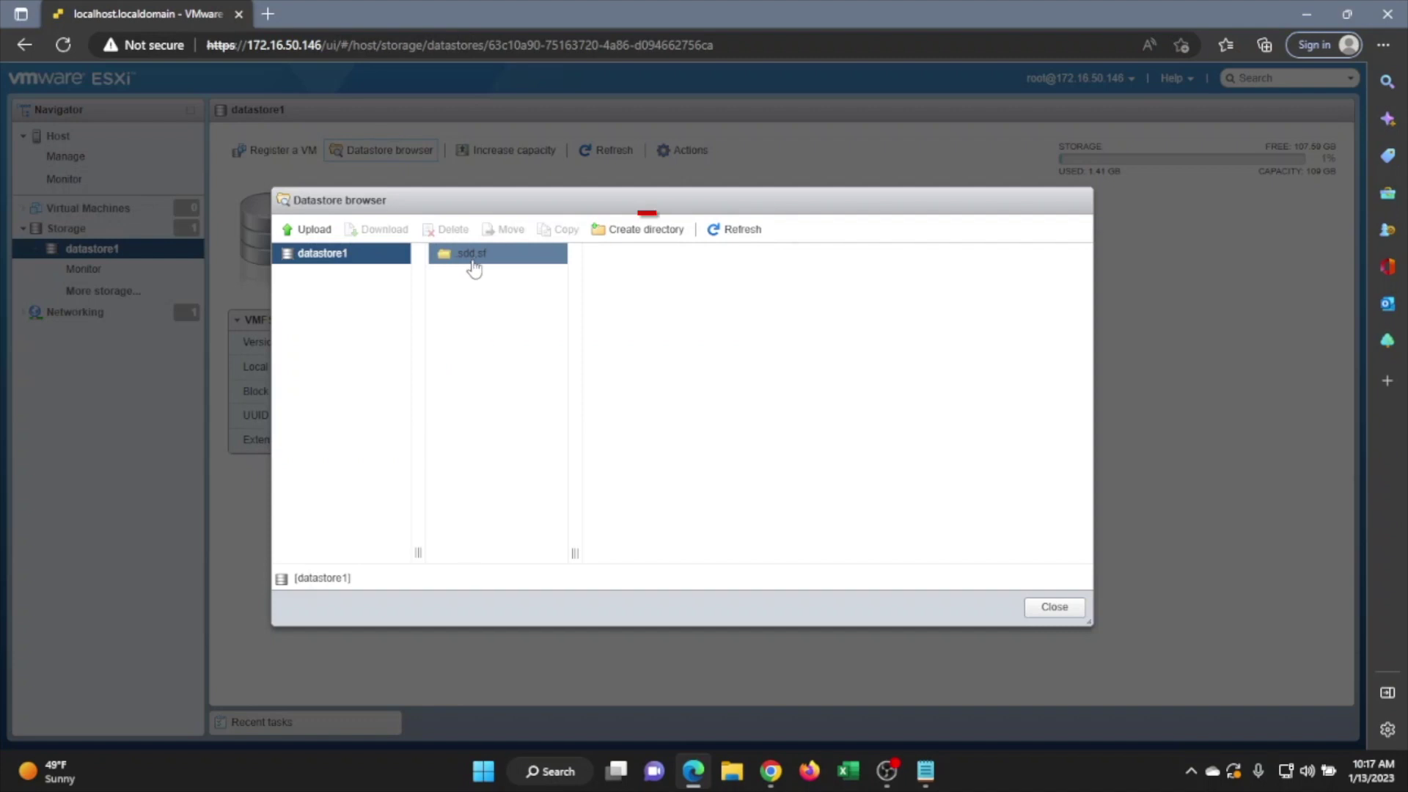
{"action": "left_click", "coordinate": [605, 234]}
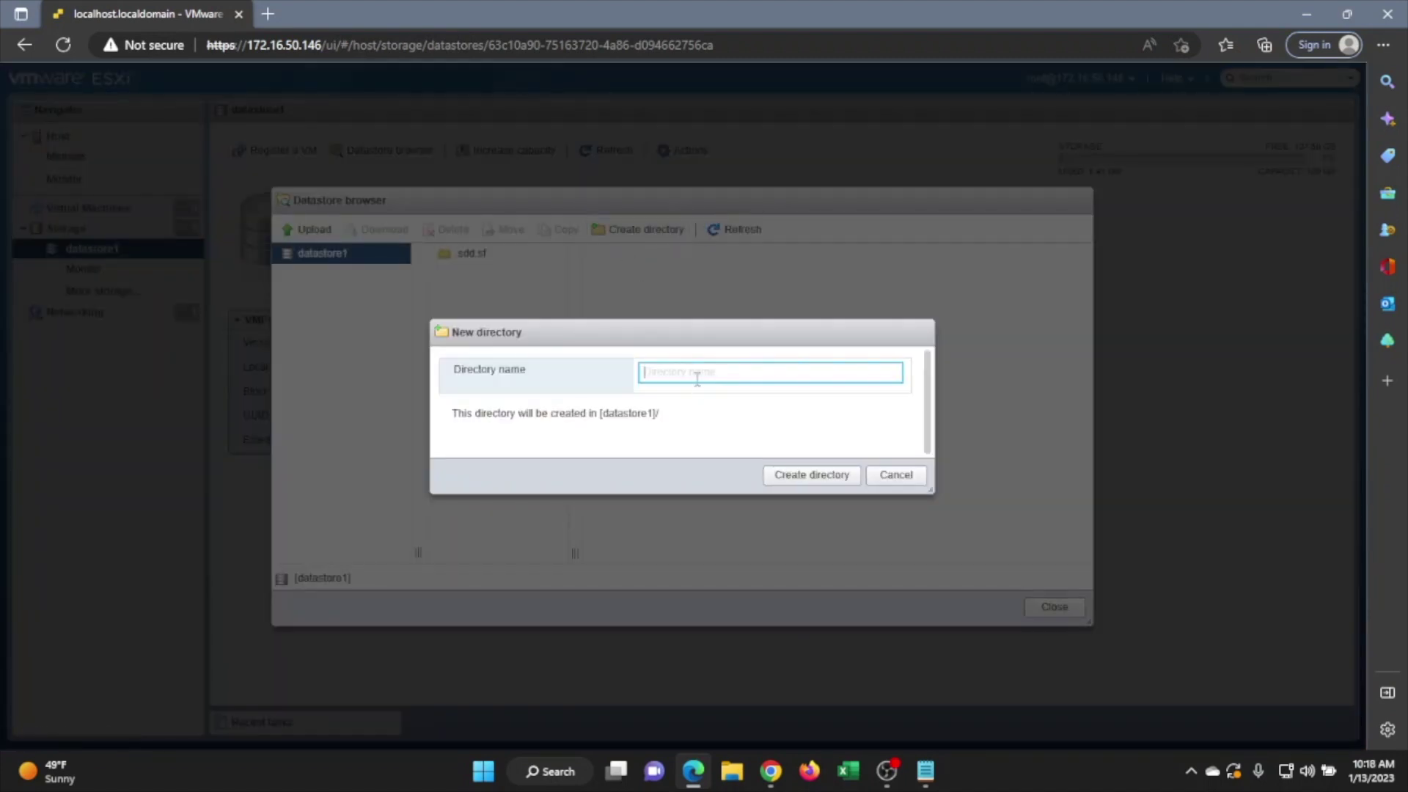
{"action": "type", "text": "ISOs"}
{"action": "left_click", "coordinate": [814, 475]}
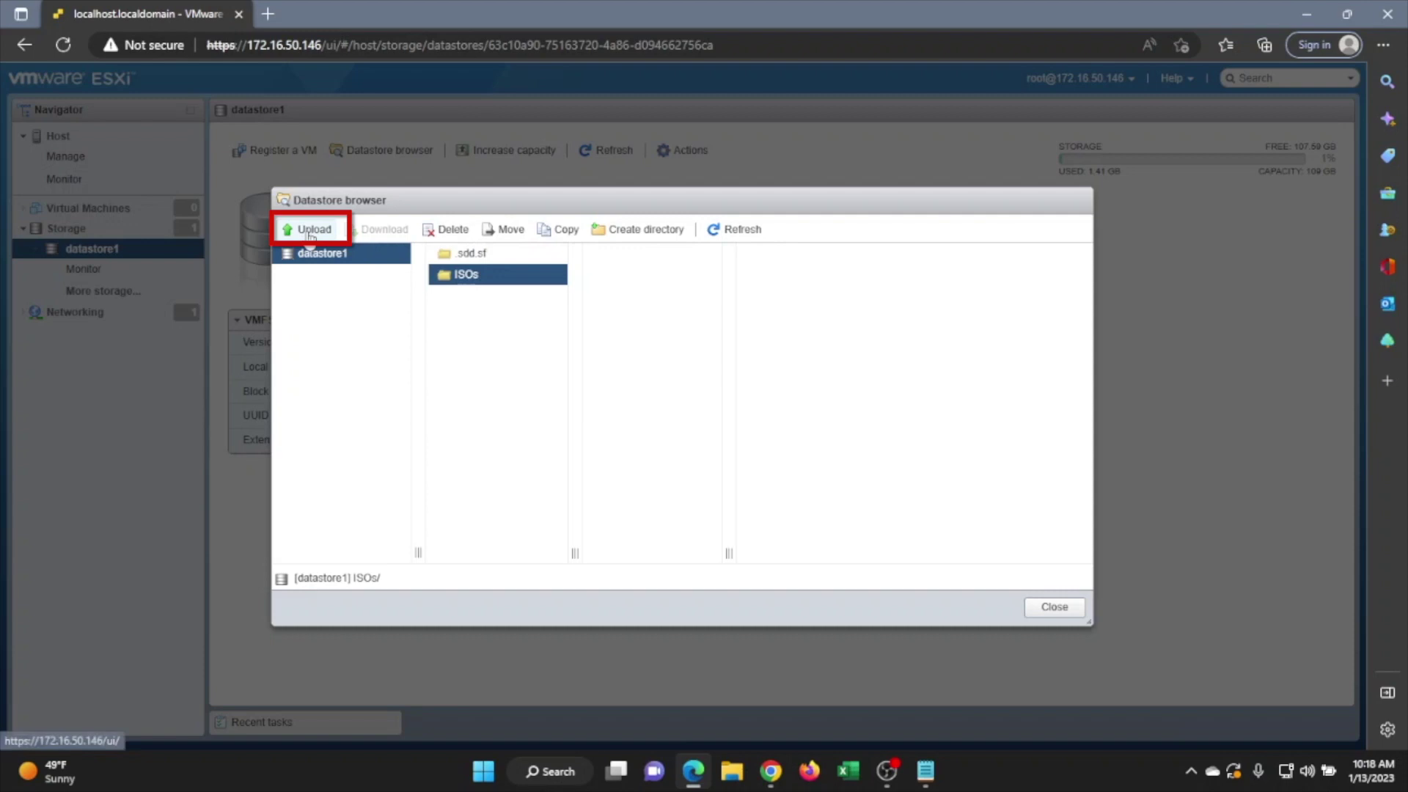
- Upload the Windows Server 2016 ISO into ISOs and check its 6.49 GB details
{"action": "left_click", "coordinate": [312, 229]}
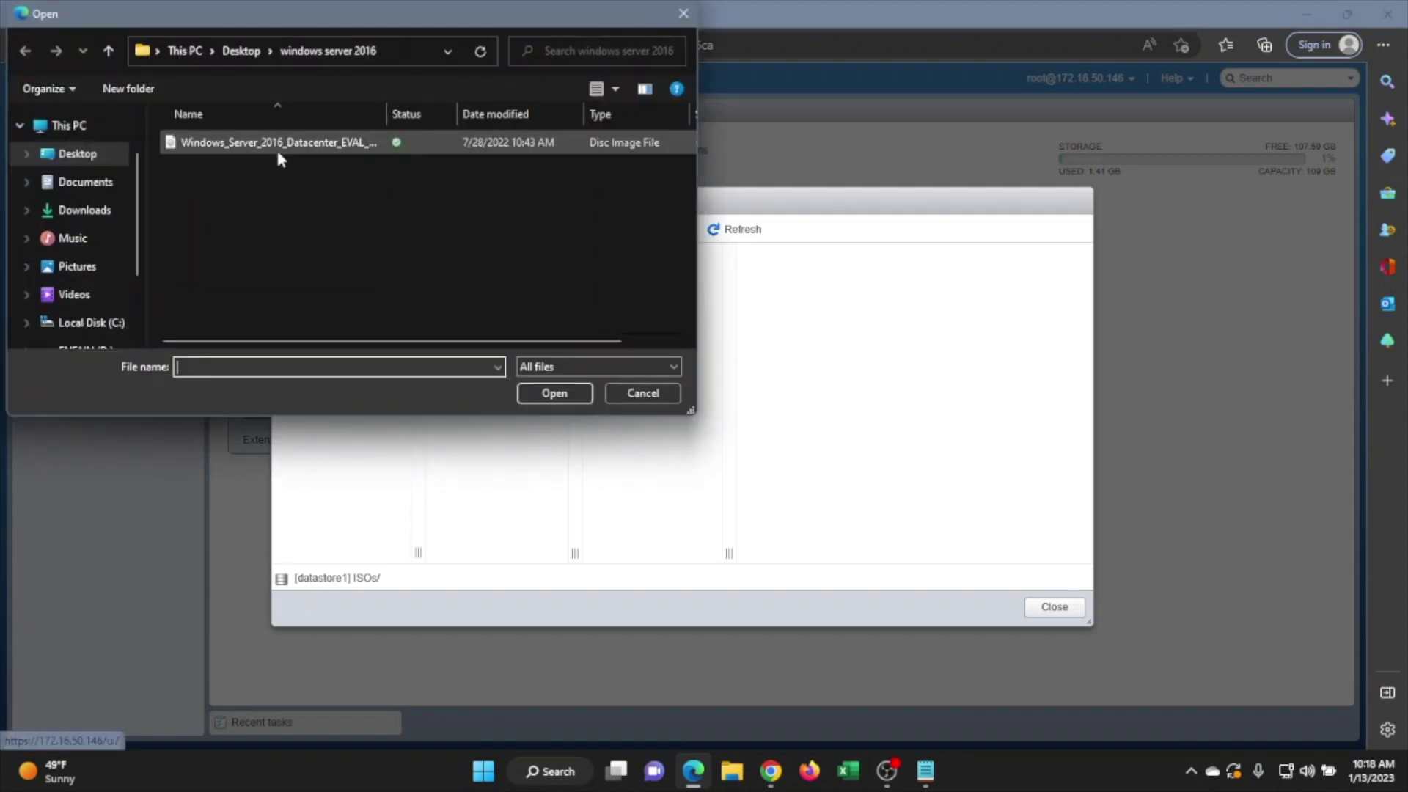
{"action": "left_click", "coordinate": [278, 150]}
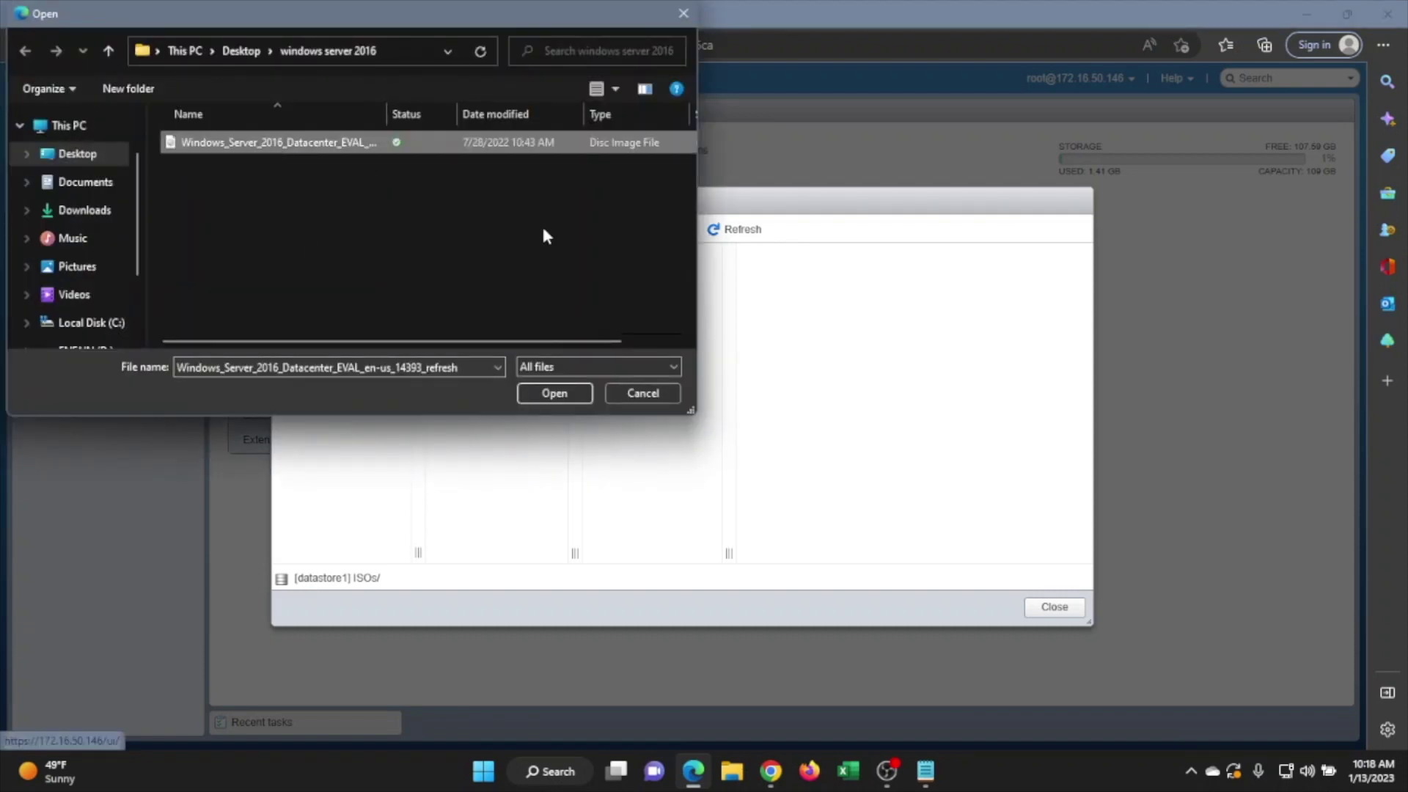
{"action": "left_click", "coordinate": [575, 389]}
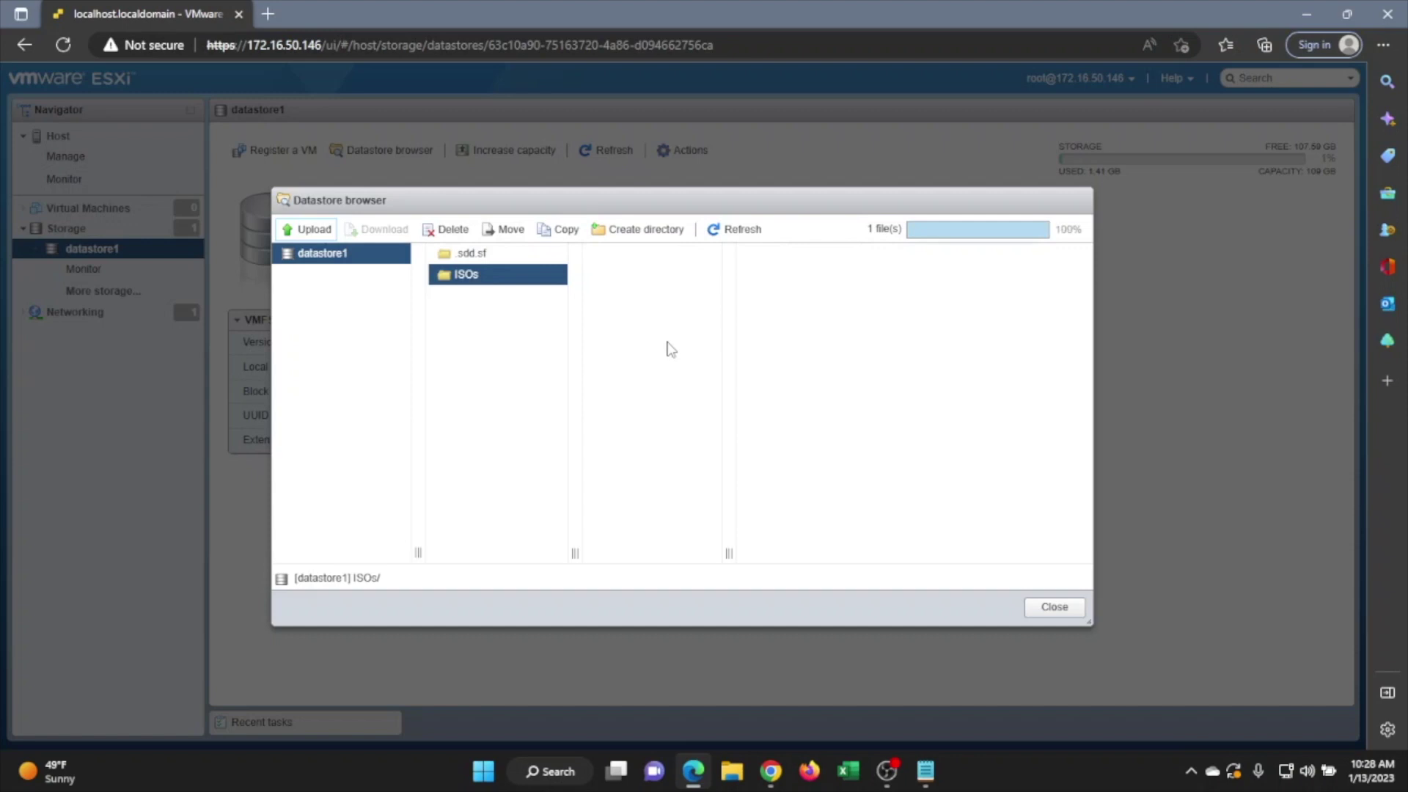
{"action": "left_click", "coordinate": [693, 258]}
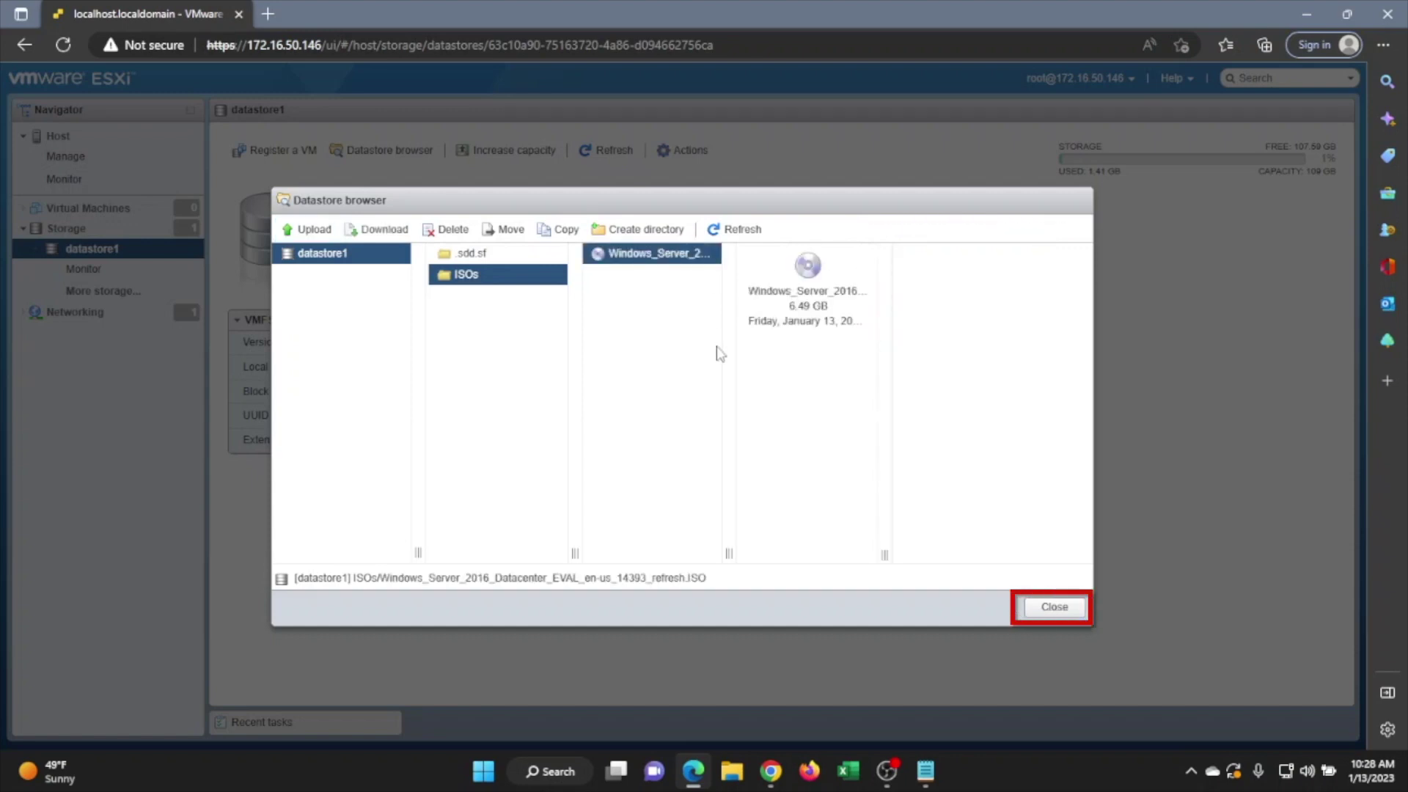
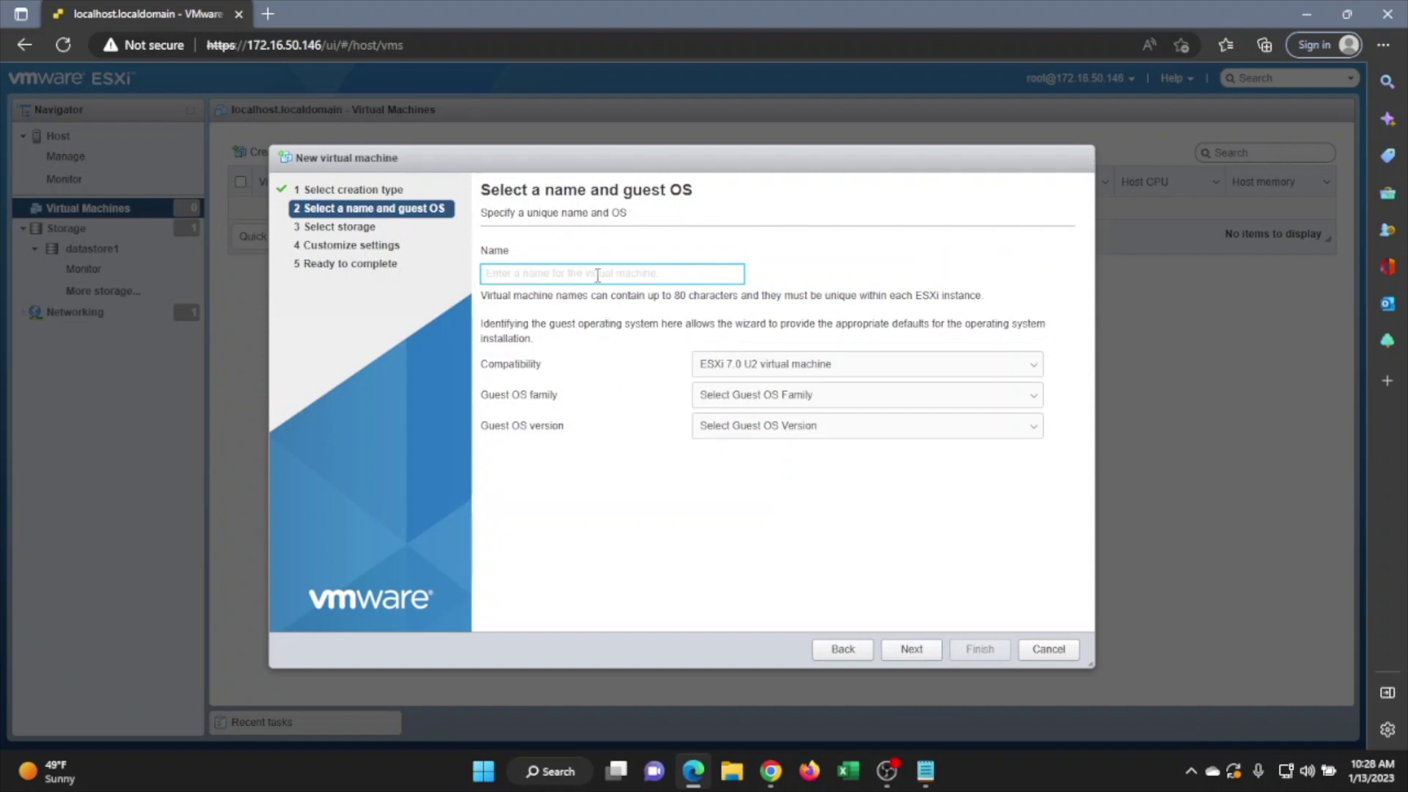
- Name the VM VMTest1 with Windows family, Microsoft Windows Server 2016 (64-bit) guest OS
{"action": "type", "text": "VMTe"}
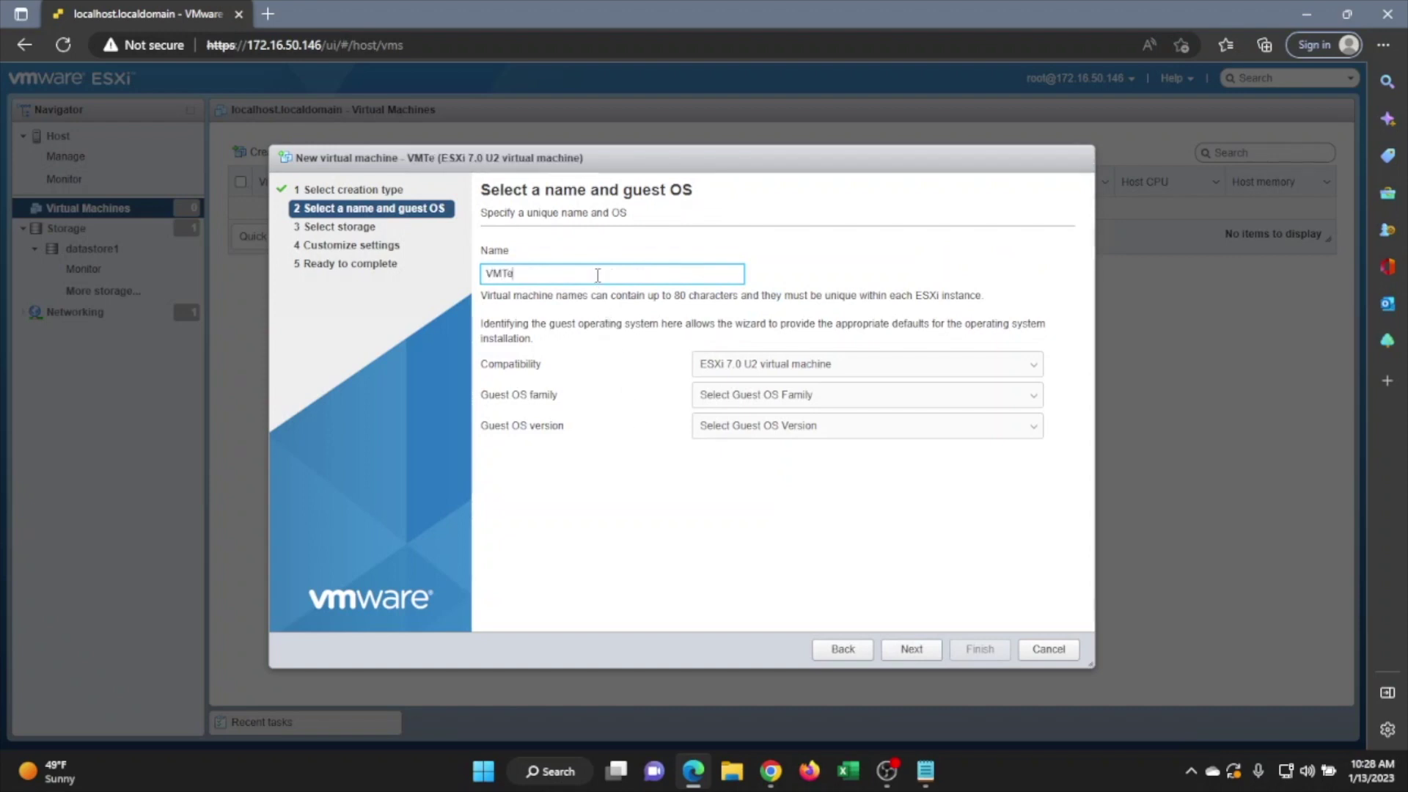
{"action": "type", "text": "st1"}
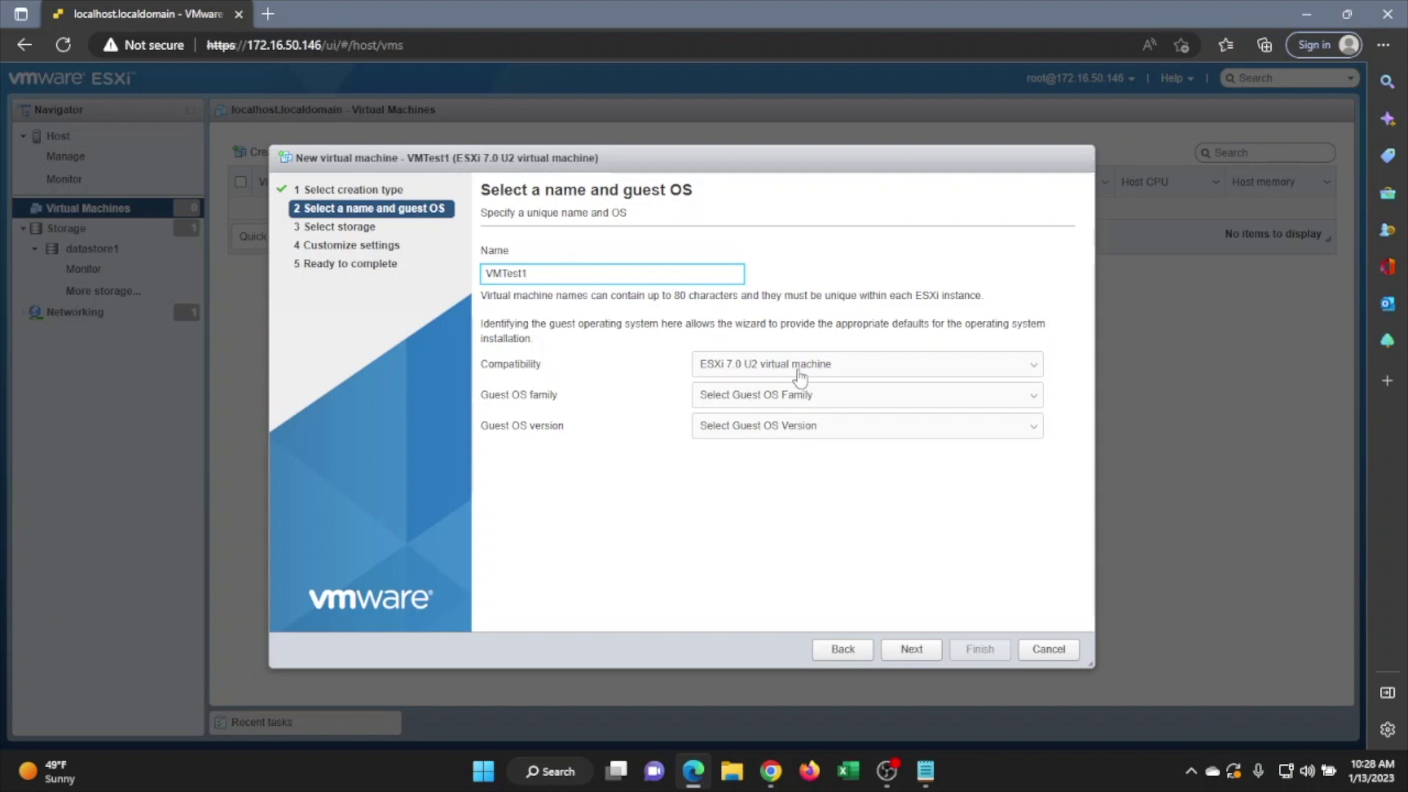
{"action": "left_click", "coordinate": [837, 397]}
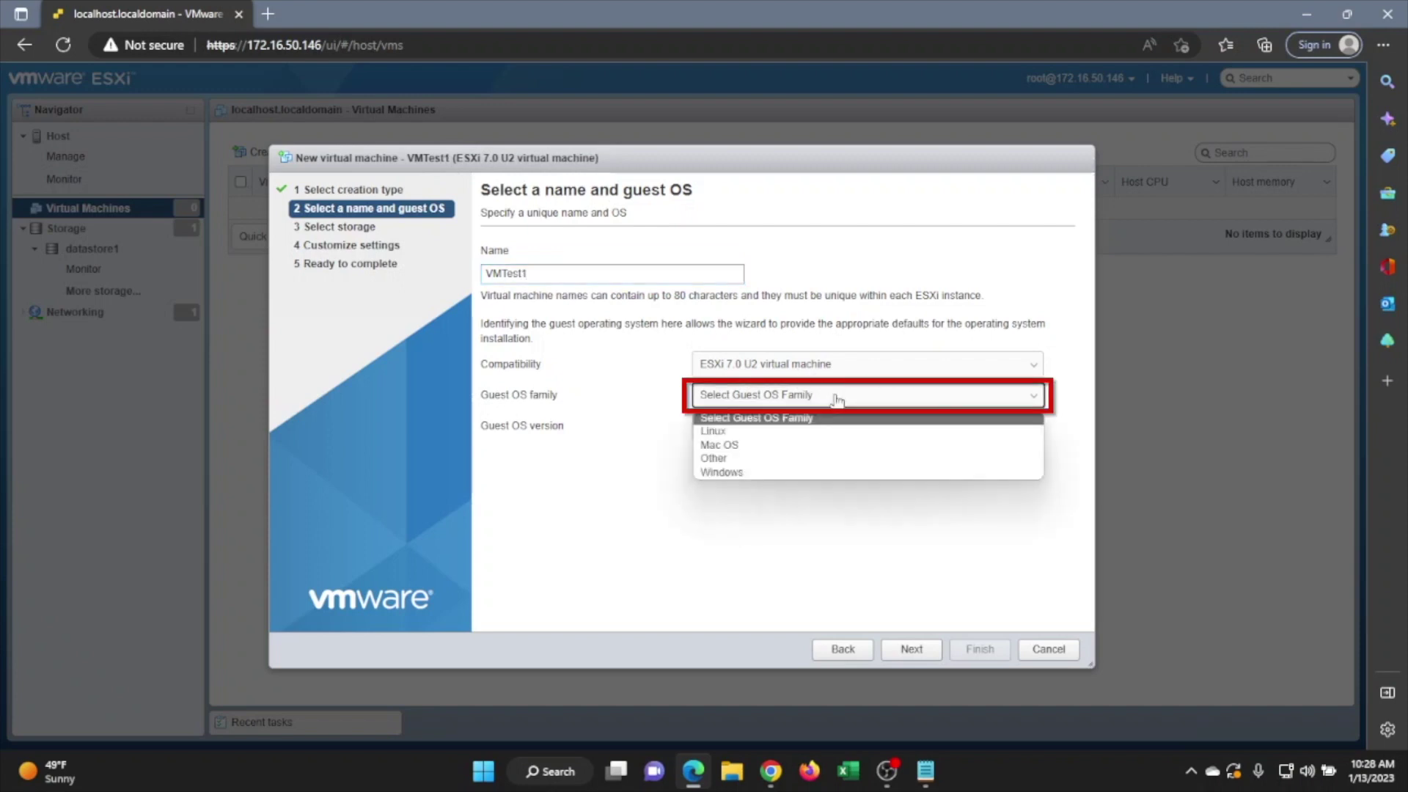
{"action": "left_click", "coordinate": [781, 472]}
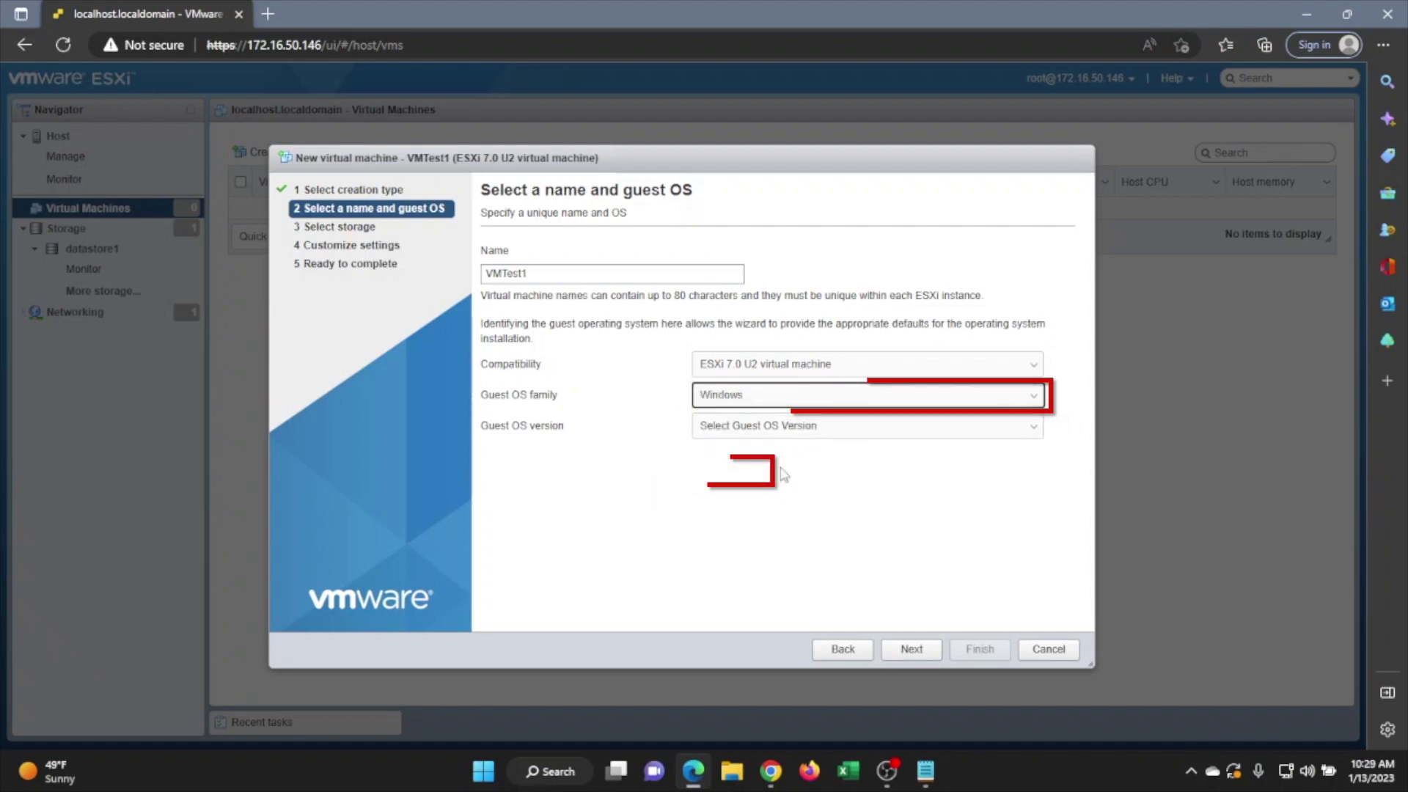
{"action": "left_click", "coordinate": [847, 433]}
{"action": "left_click_drag", "start_coordinate": [1039, 504], "coordinate": [1031, 602]}
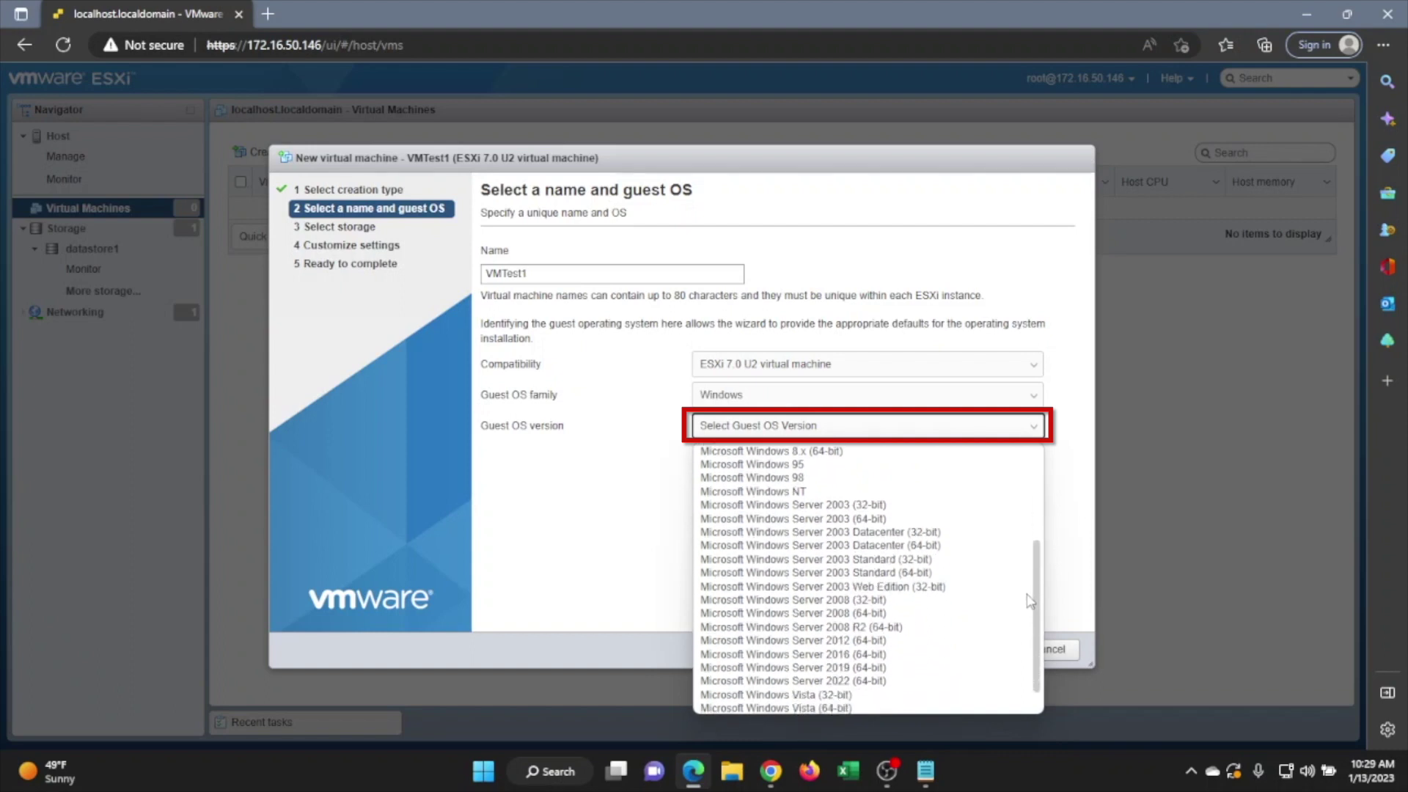
{"action": "left_click", "coordinate": [927, 655]}
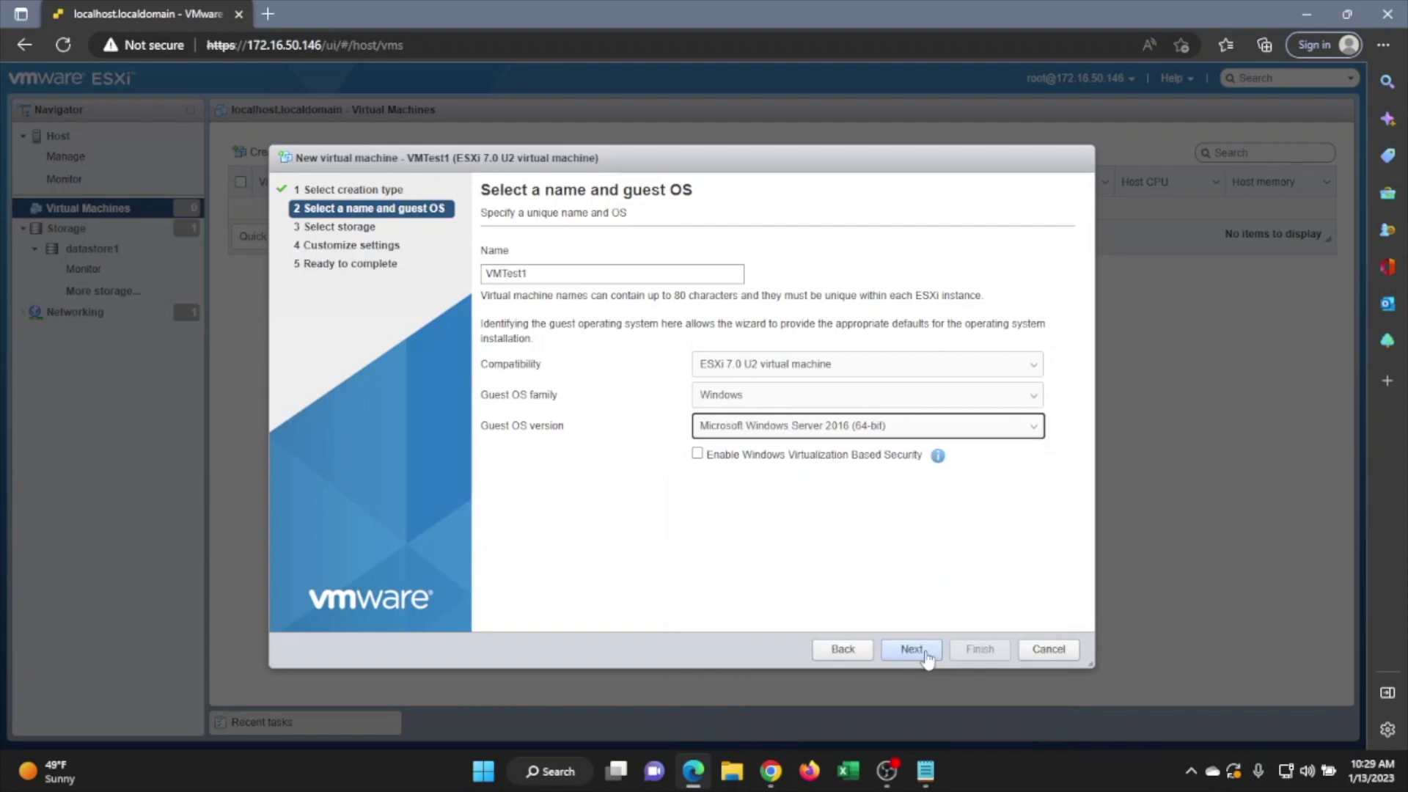
{"action": "left_click", "coordinate": [927, 655]}
- Keep default storage and mount datastore1's ISOs/Windows_Server_2016_Datacenter_EVAL ISO on CD/DVD Drive 1
{"action": "left_click", "coordinate": [910, 648]}
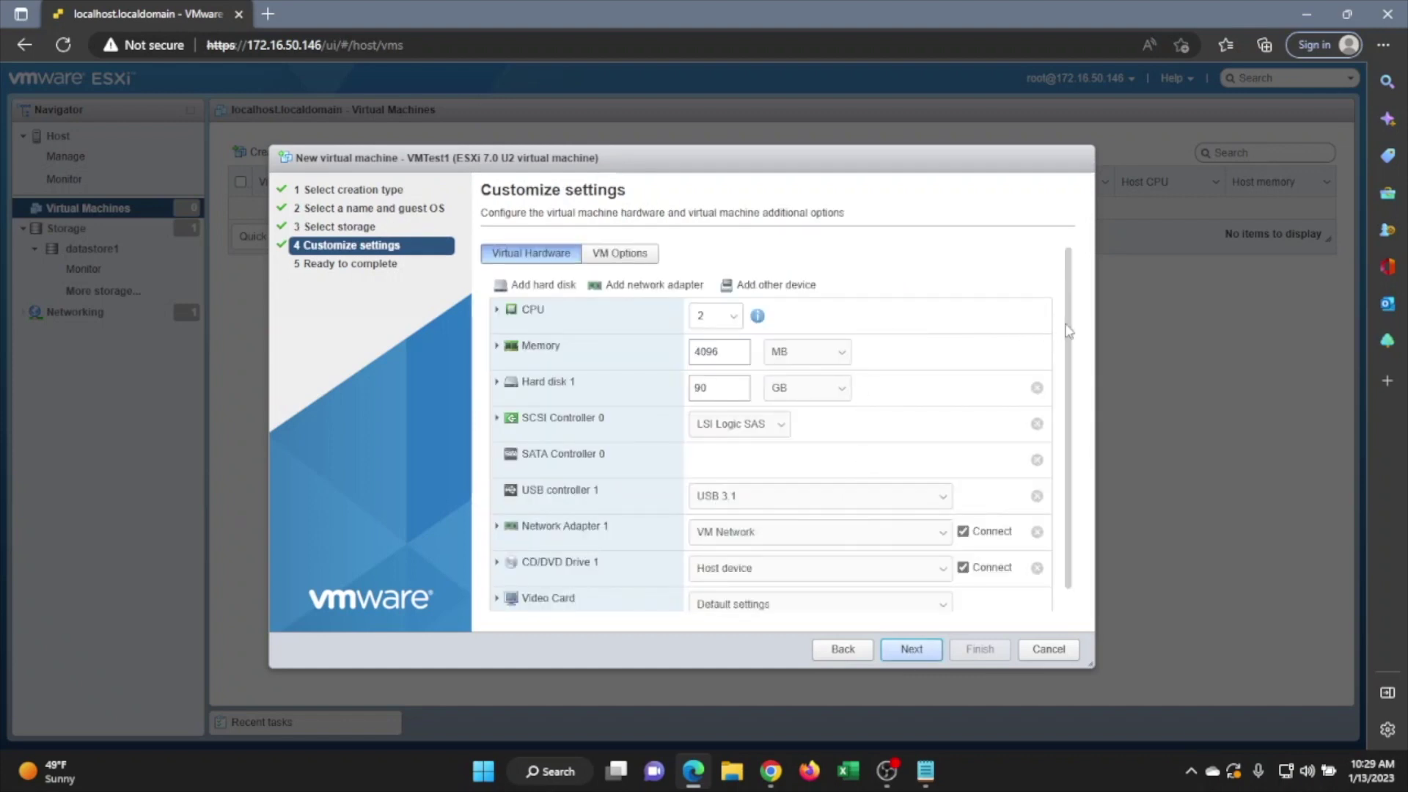
{"action": "scroll", "coordinate": [1068, 345], "scroll_direction": "down", "scroll_amount": 1}
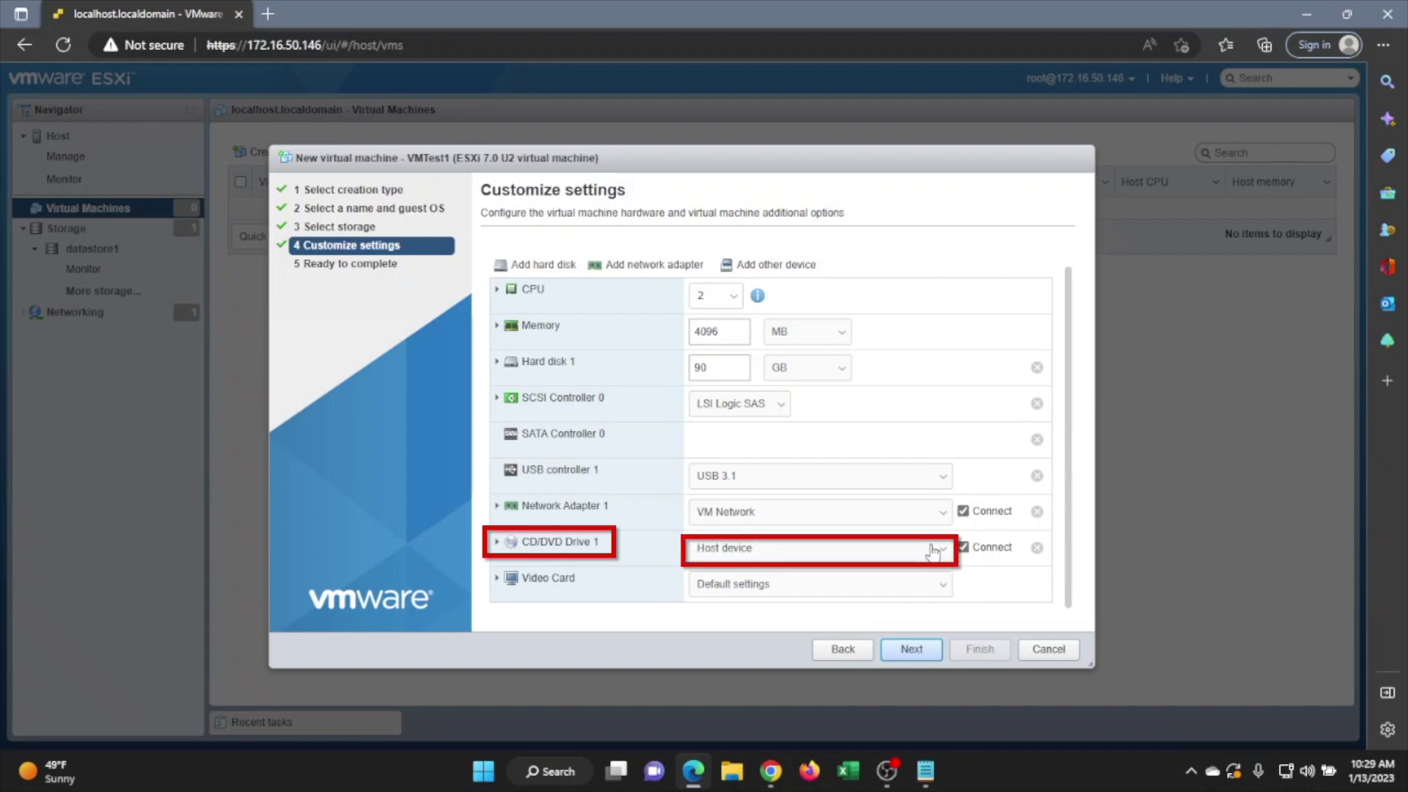
{"action": "left_click", "coordinate": [933, 551]}
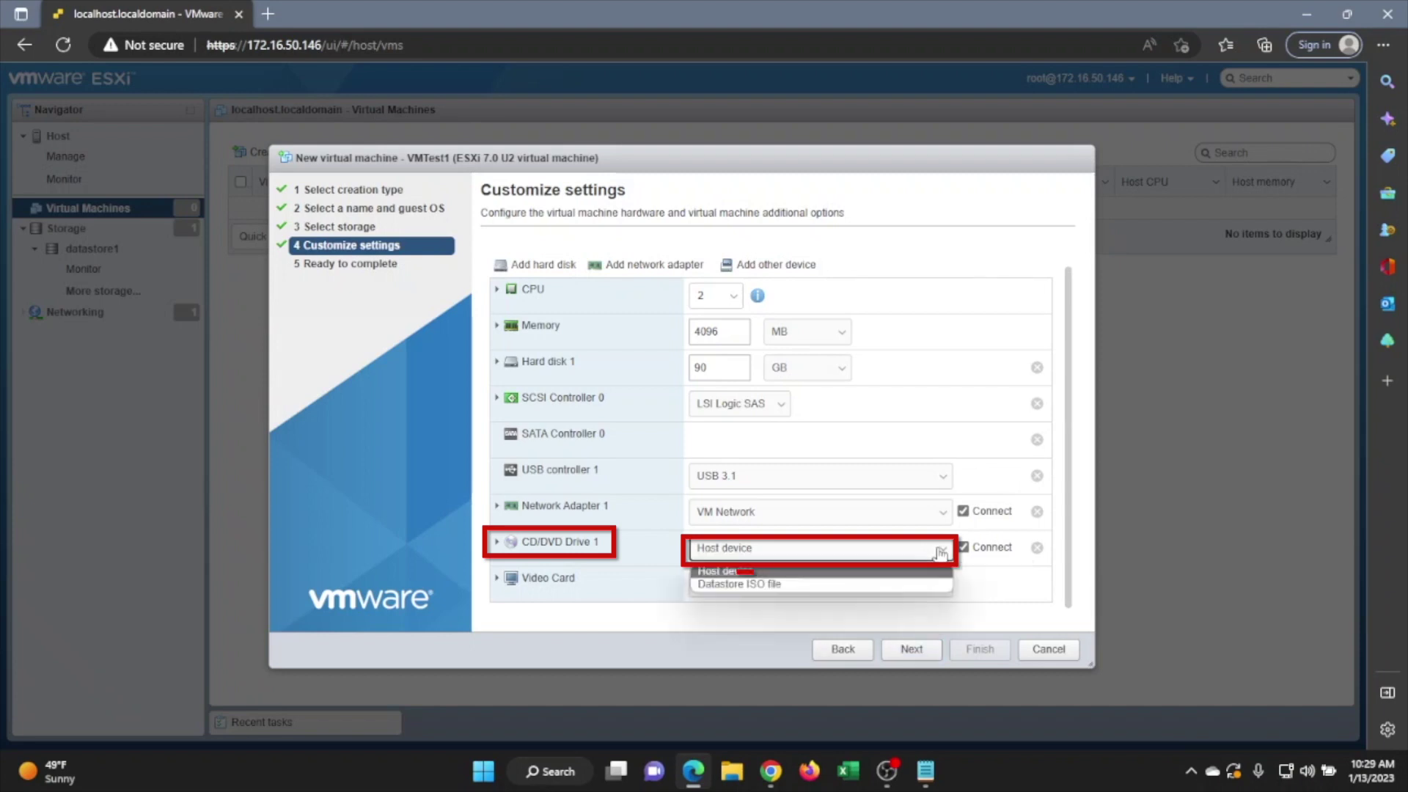
{"action": "left_click", "coordinate": [893, 585]}
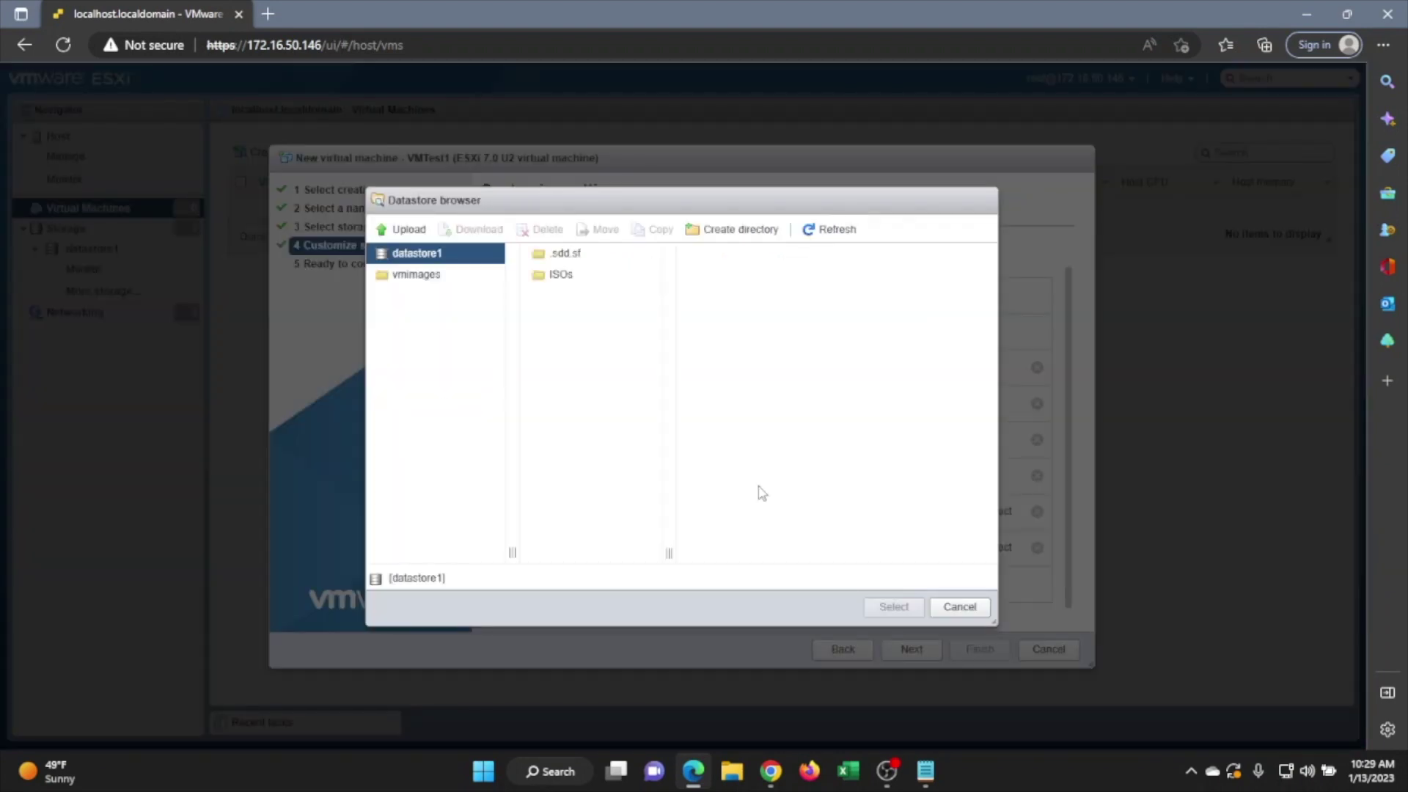
{"action": "left_click", "coordinate": [561, 275]}
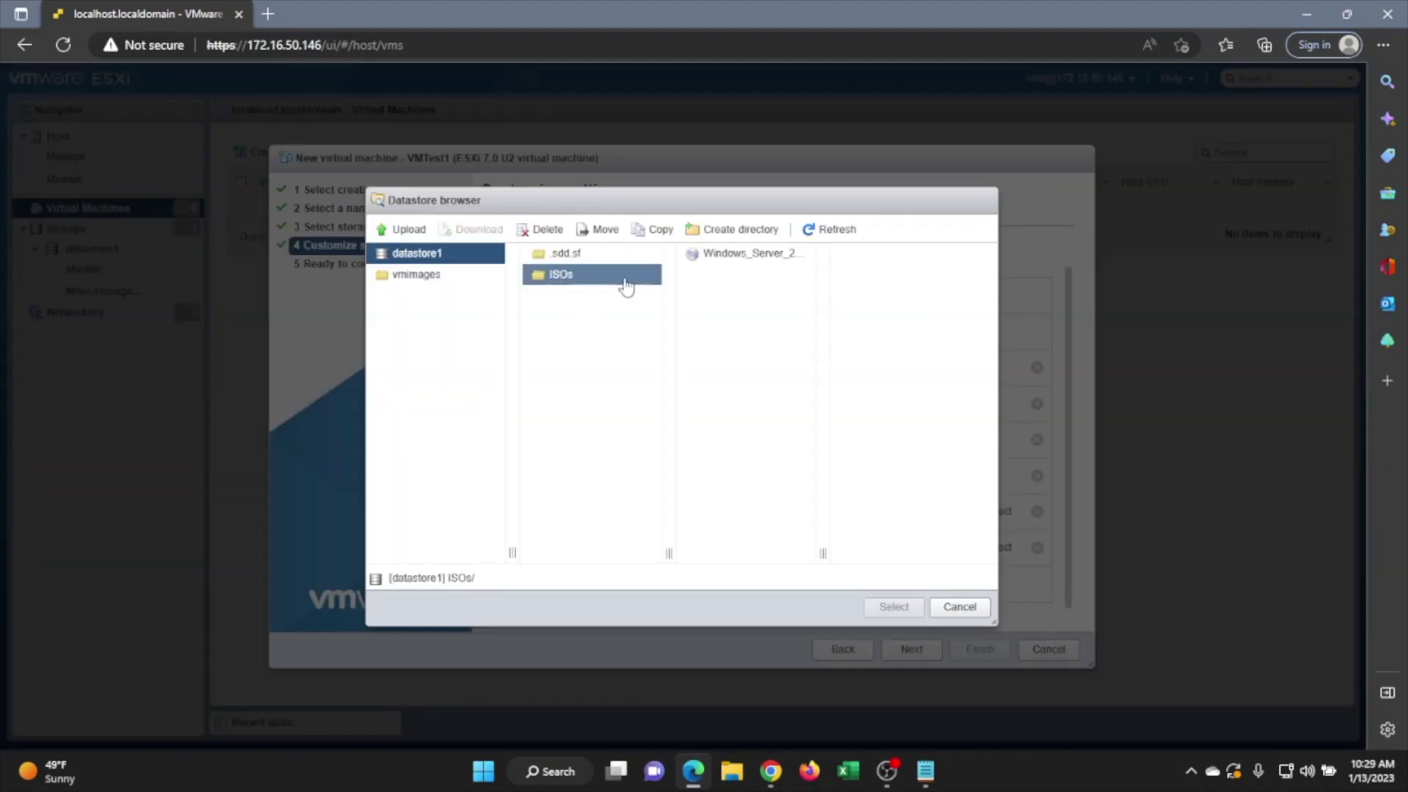
{"action": "left_click", "coordinate": [709, 257]}
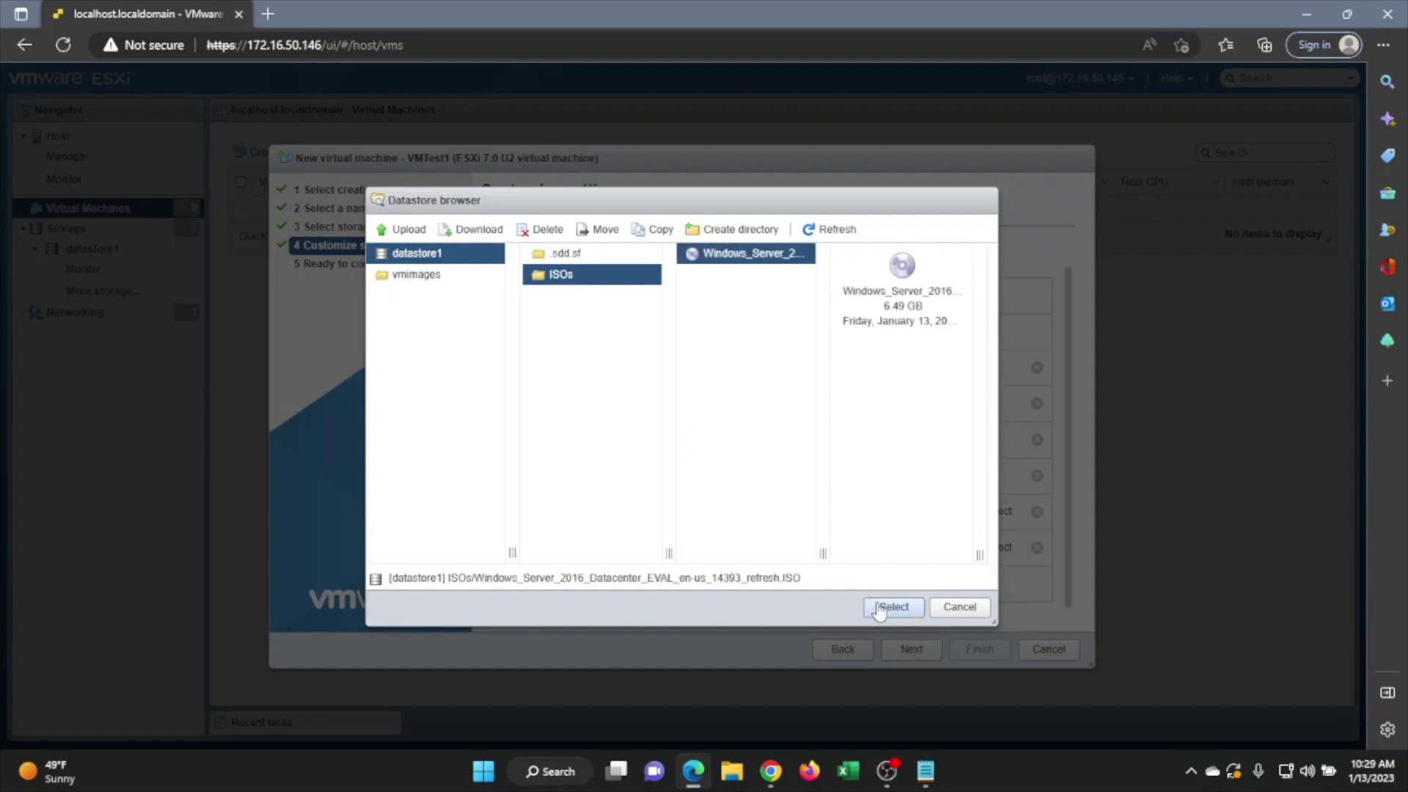
{"action": "left_click", "coordinate": [880, 609]}
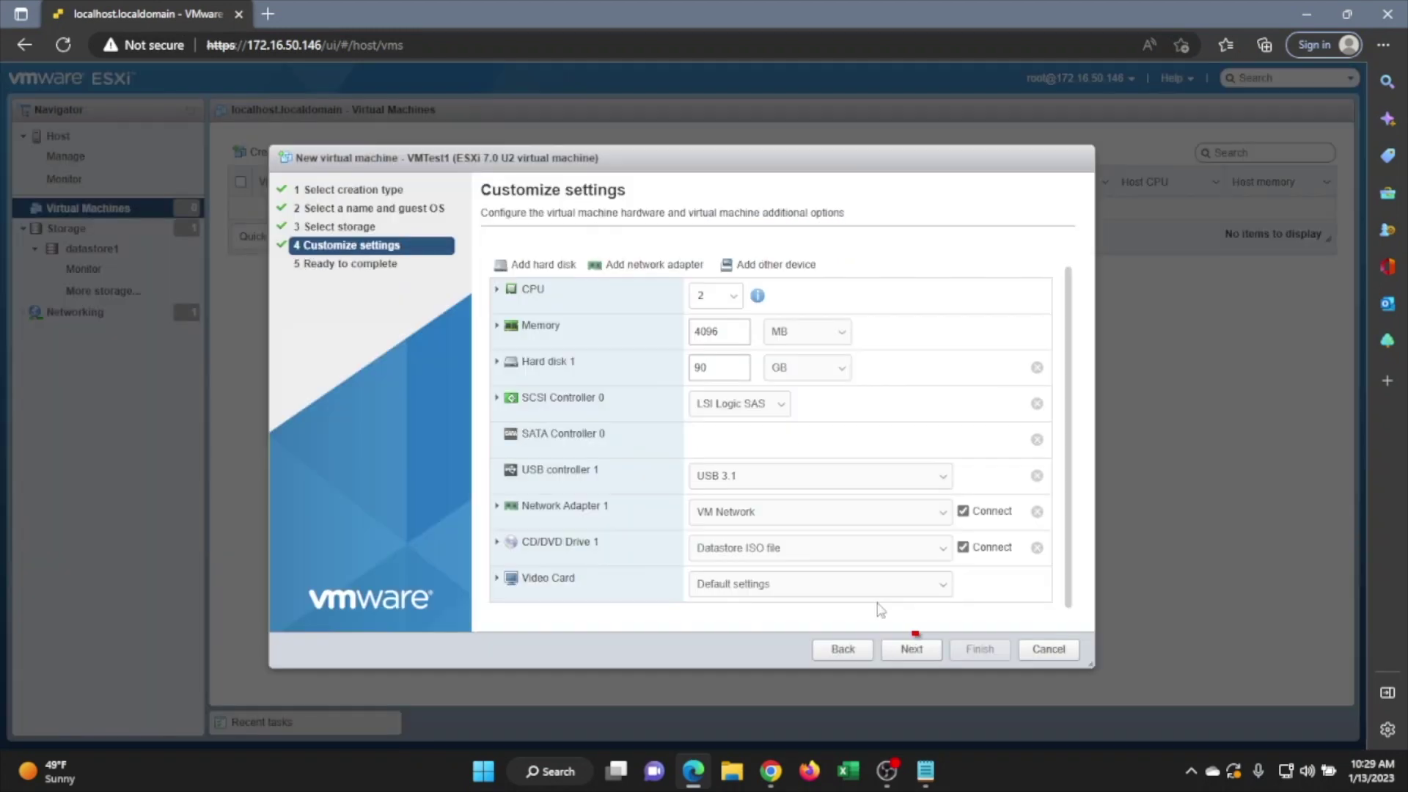
- Review the Ready to complete summary, finish creating VMTest1, and open its summary page
{"action": "left_click", "coordinate": [917, 653]}
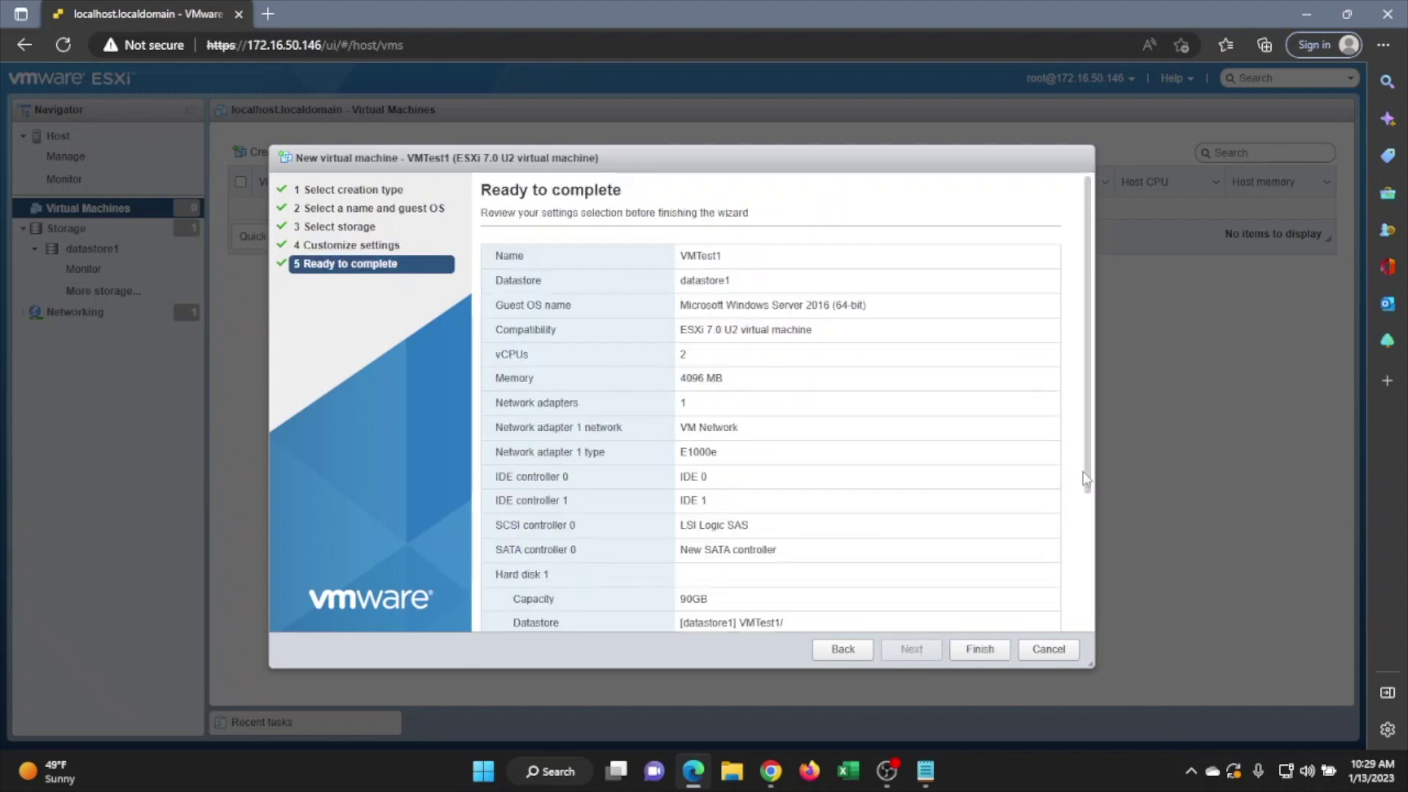
{"action": "left_click_drag", "start_coordinate": [1090, 478], "coordinate": [1093, 651]}
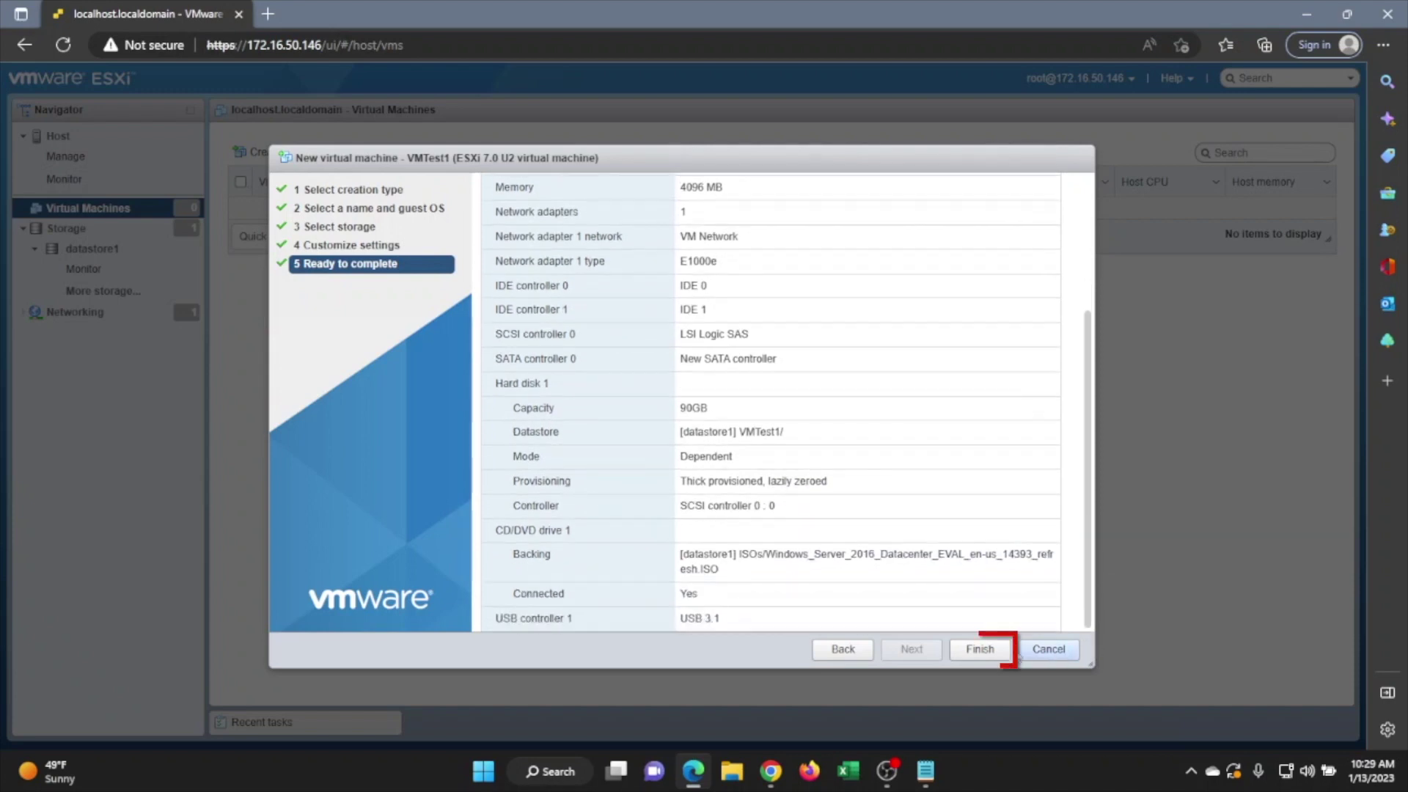
{"action": "left_click", "coordinate": [962, 651]}
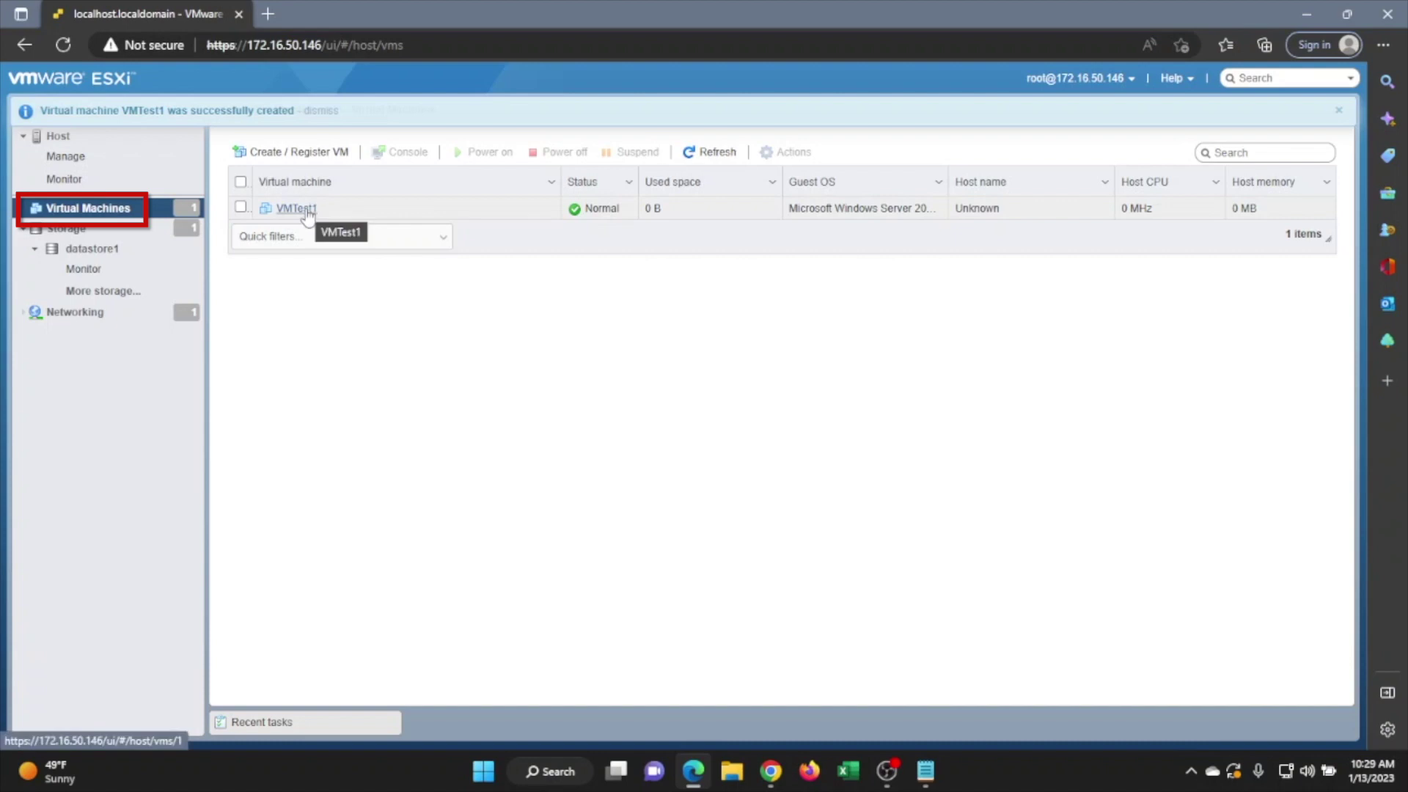
{"action": "left_click", "coordinate": [296, 208]}
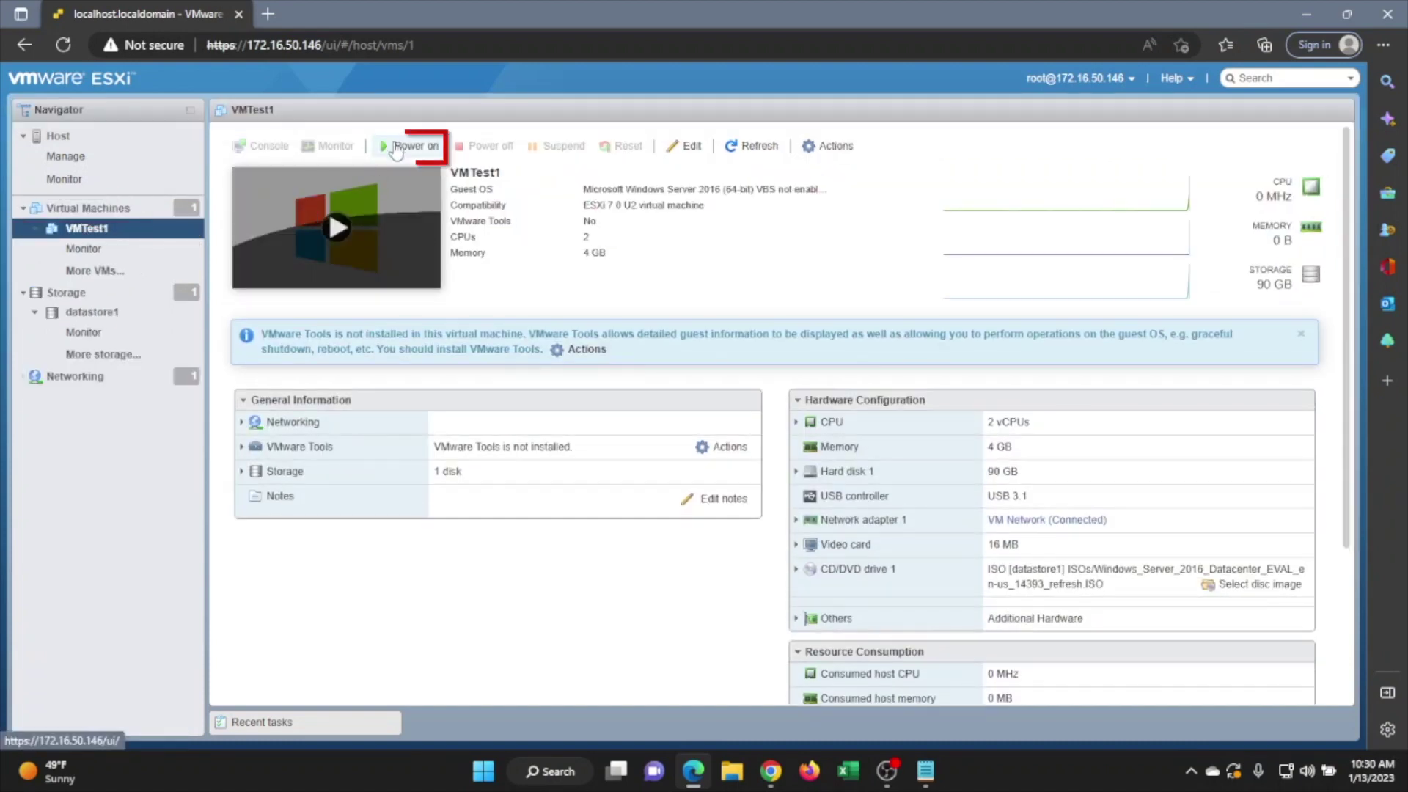
- Power on VMTest1, open its console, and boot from the Windows Server 2016 disc
{"action": "left_click", "coordinate": [402, 145]}
{"action": "left_click", "coordinate": [410, 223]}
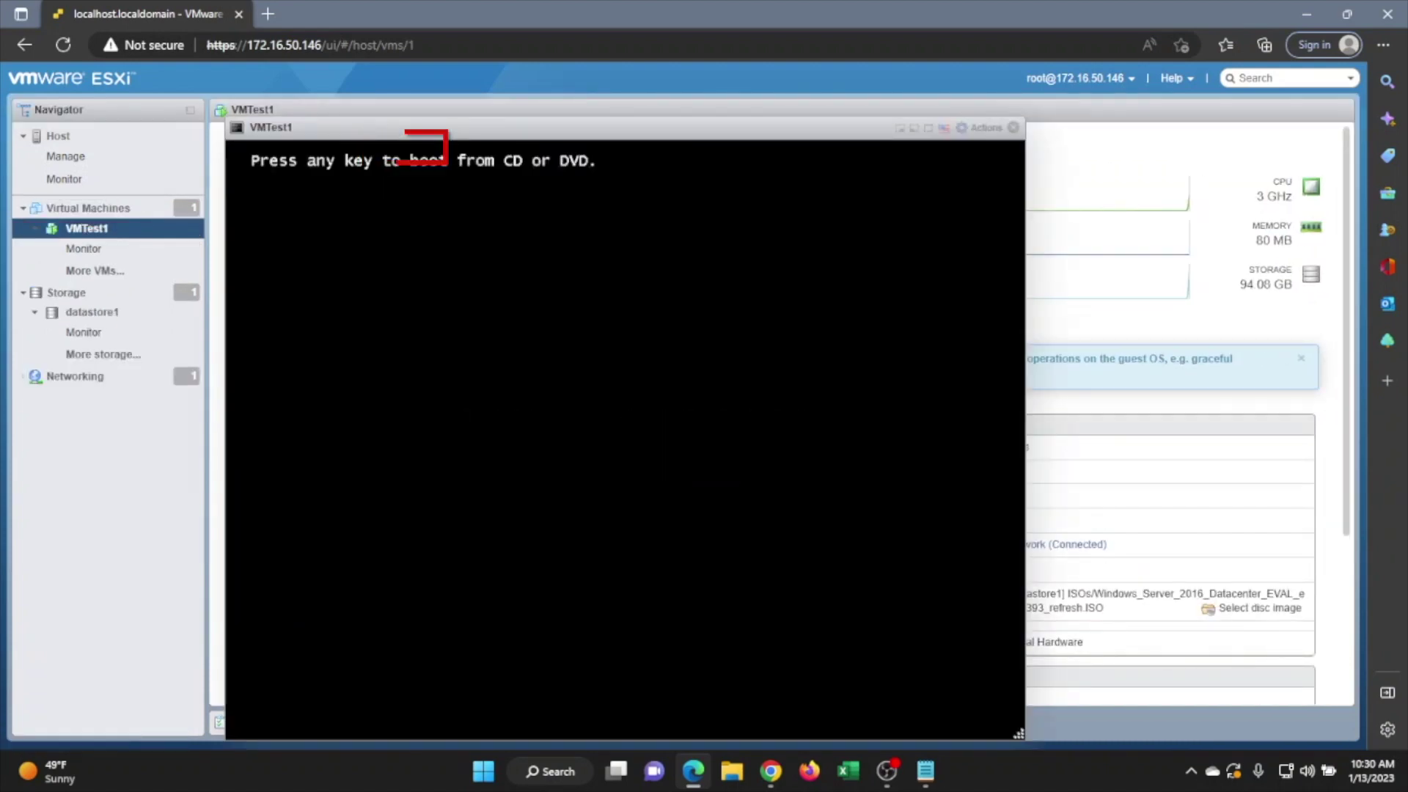
{"action": "key", "text": "Return"}
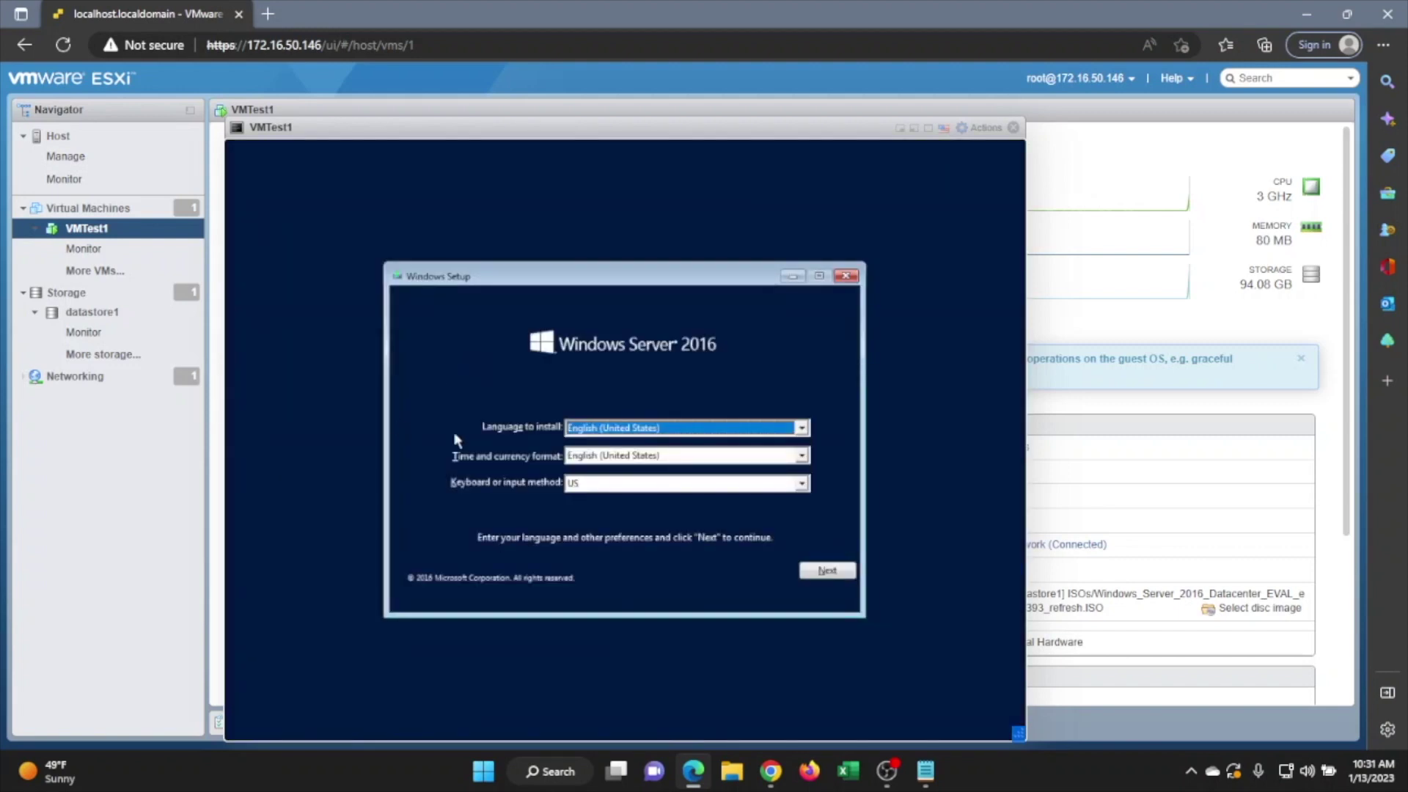
- Start setup with default language, choose Standard Evaluation (Desktop Experience), and accept the license
{"action": "left_click", "coordinate": [836, 570]}
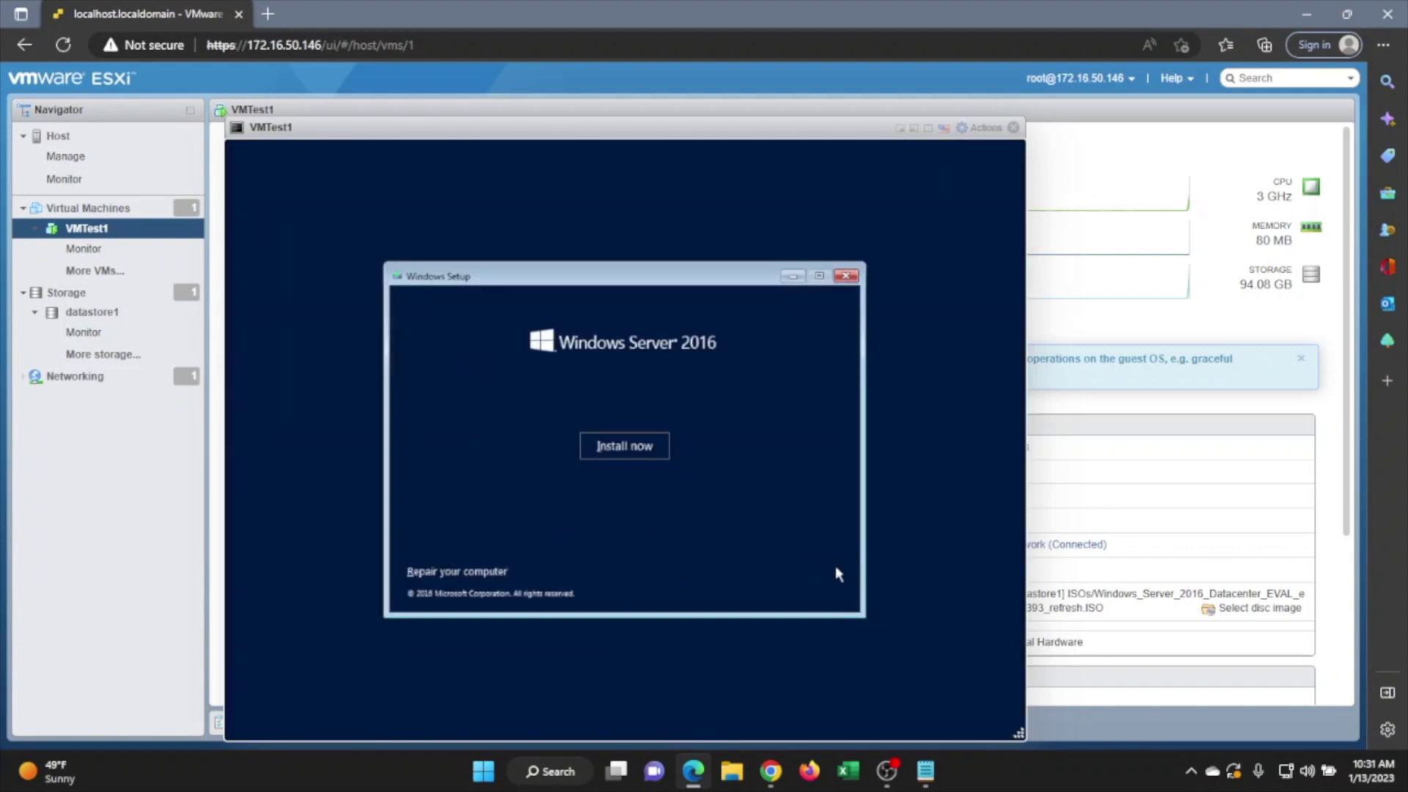
{"action": "left_click", "coordinate": [648, 450]}
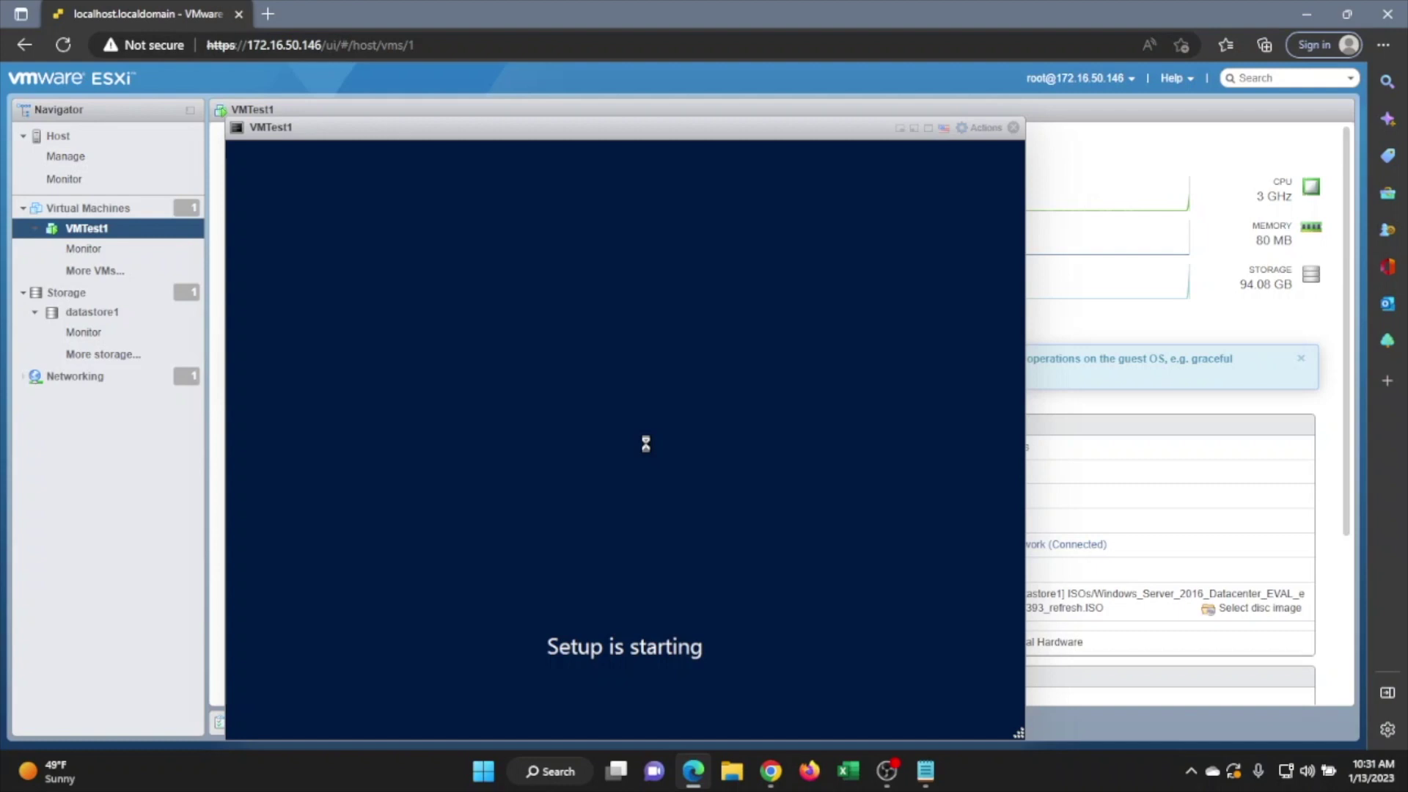
{"action": "left_click", "coordinate": [618, 342]}
{"action": "left_click", "coordinate": [842, 574]}
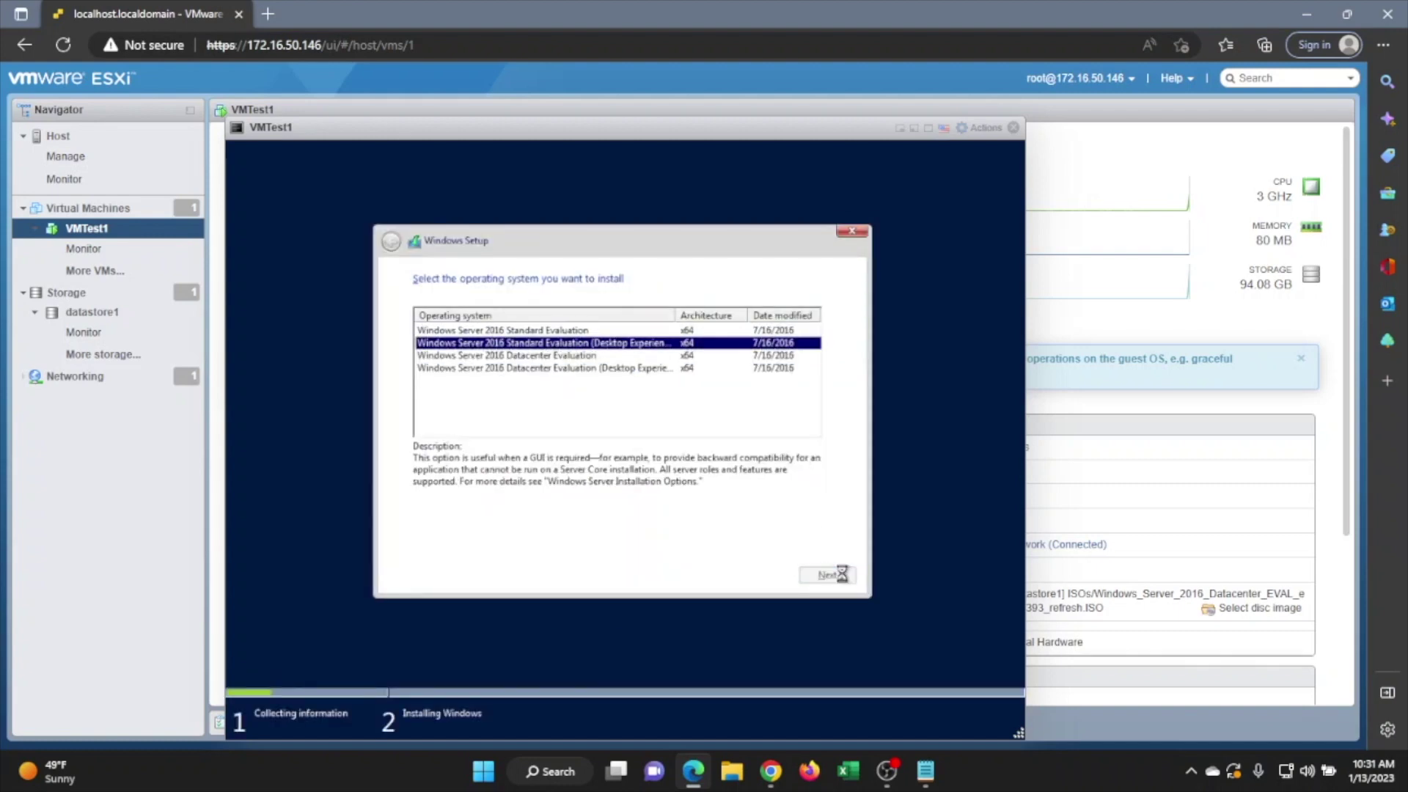
{"action": "left_click", "coordinate": [517, 538]}
{"action": "left_click", "coordinate": [827, 574]}
- Choose Custom install, create a new partition on the empty drive, and install Windows there
{"action": "left_click", "coordinate": [702, 449]}
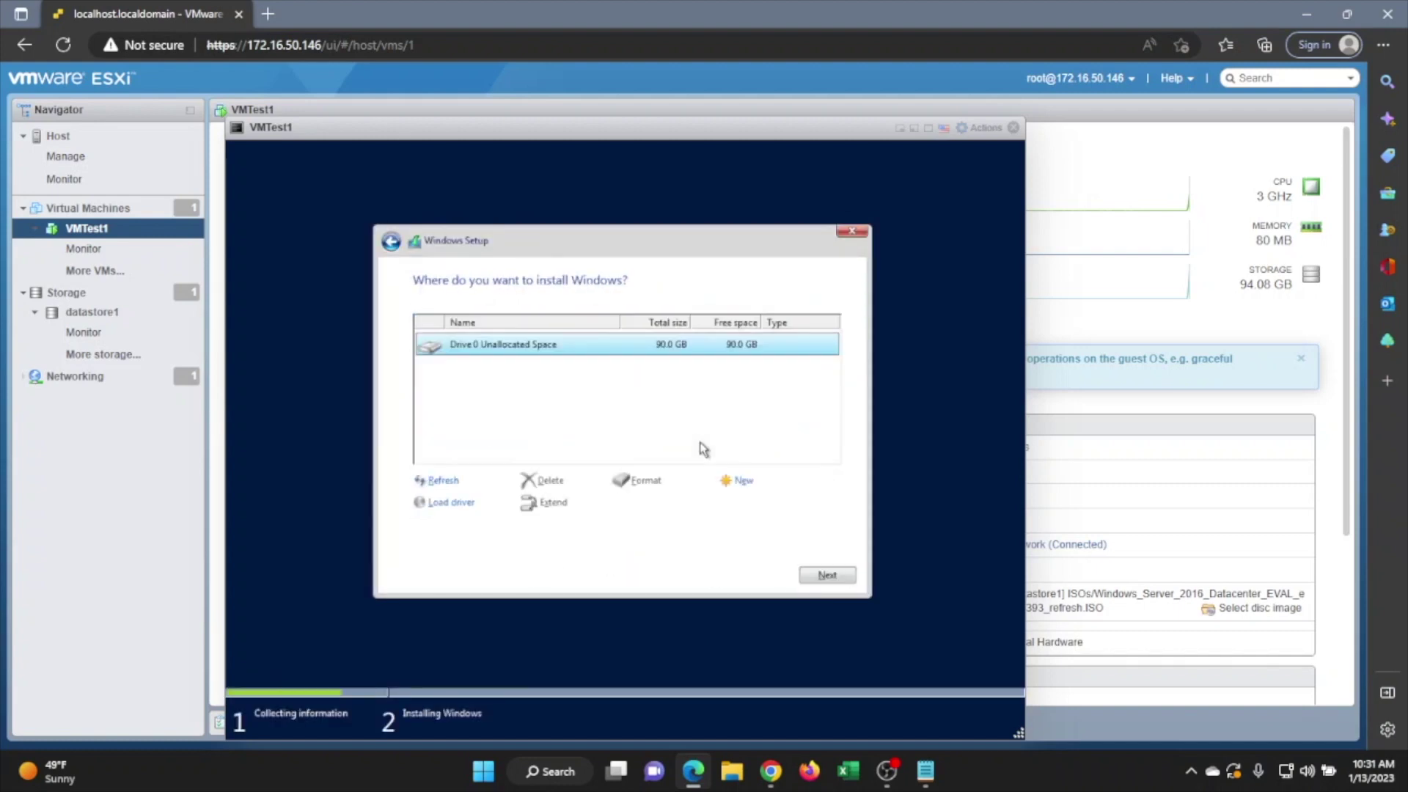
{"action": "left_click", "coordinate": [737, 480]}
{"action": "left_click", "coordinate": [766, 503]}
{"action": "left_click", "coordinate": [741, 501]}
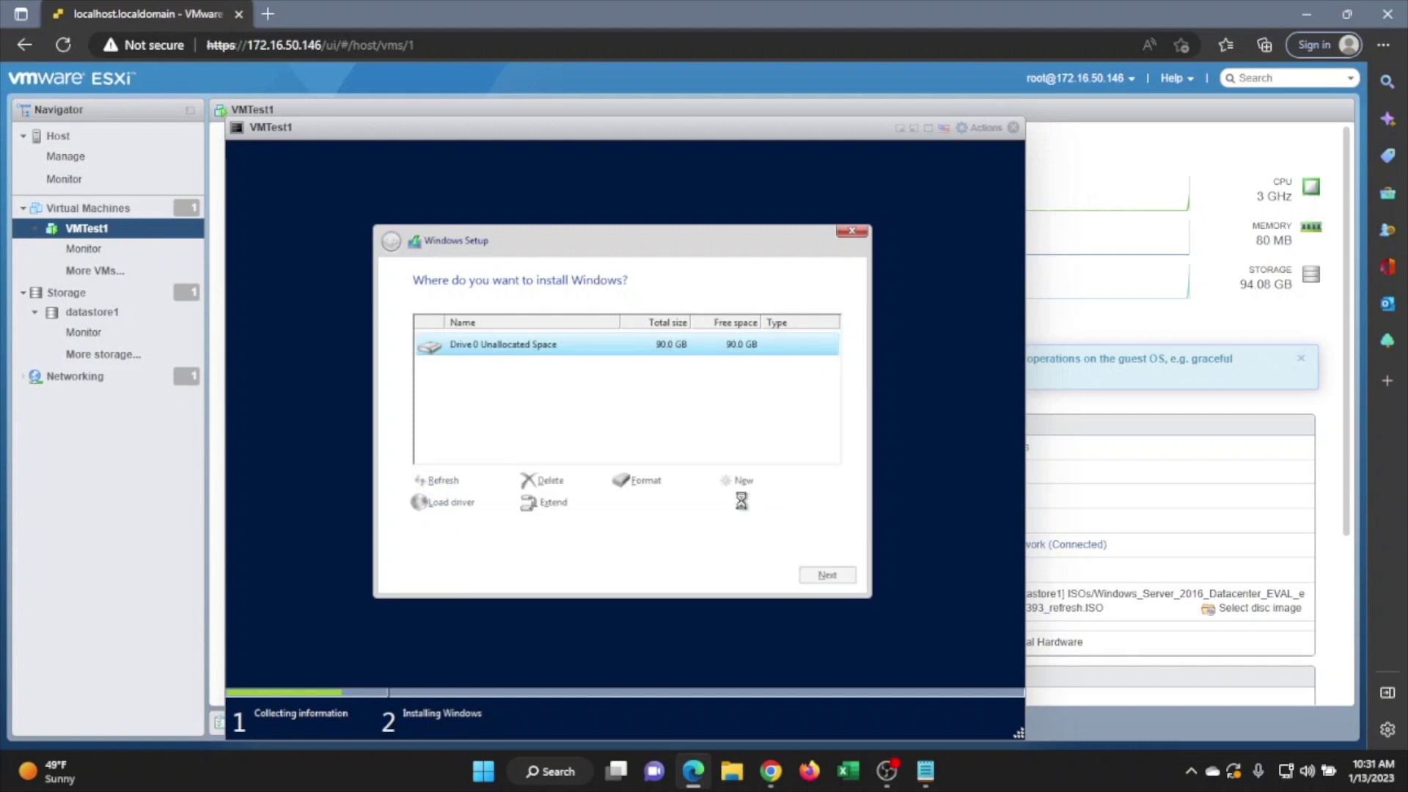
{"action": "left_click", "coordinate": [820, 575]}
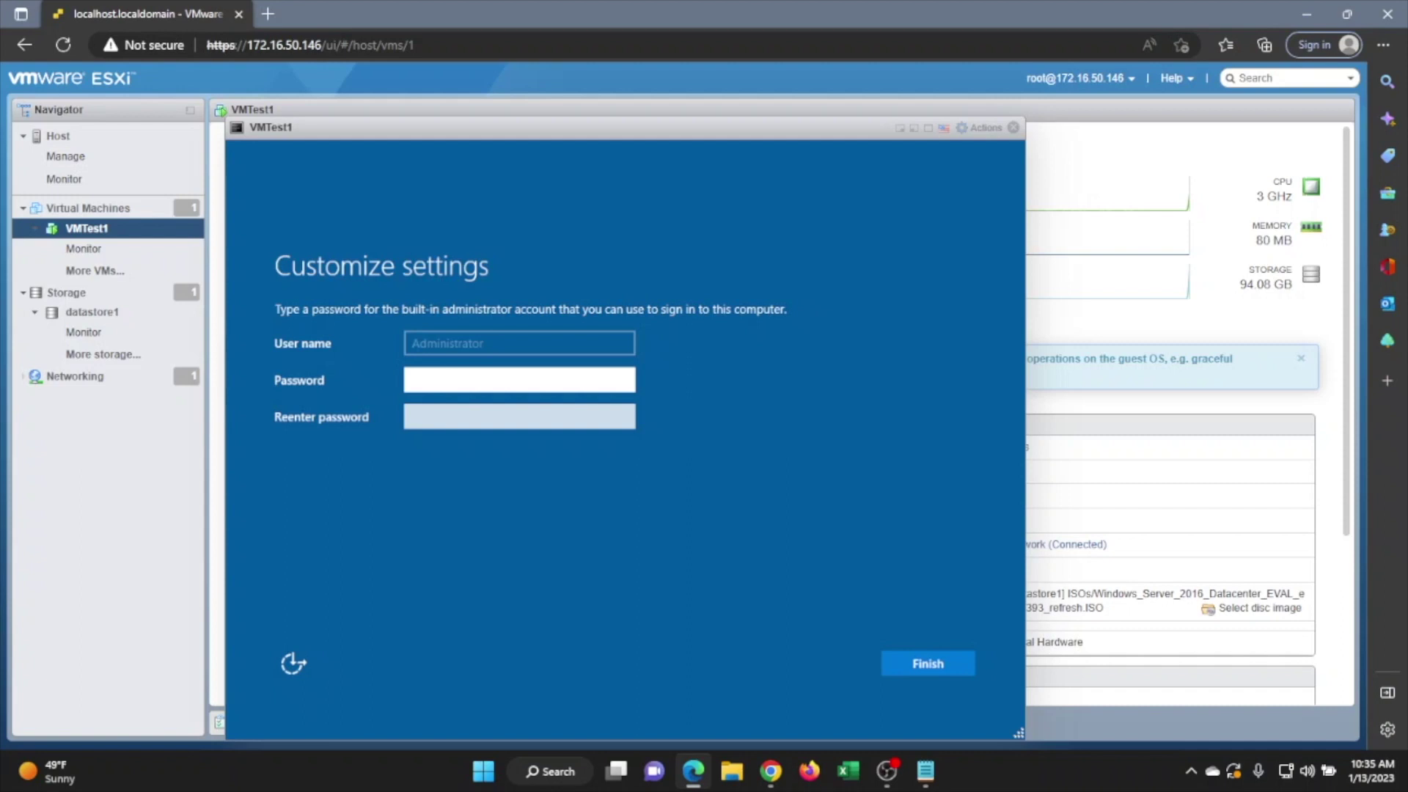
- Enter and confirm the built-in Administrator password, then finish setup
{"action": "type", "text": "********"}
{"action": "key", "text": "Tab"}
{"action": "type", "text": "*********"}
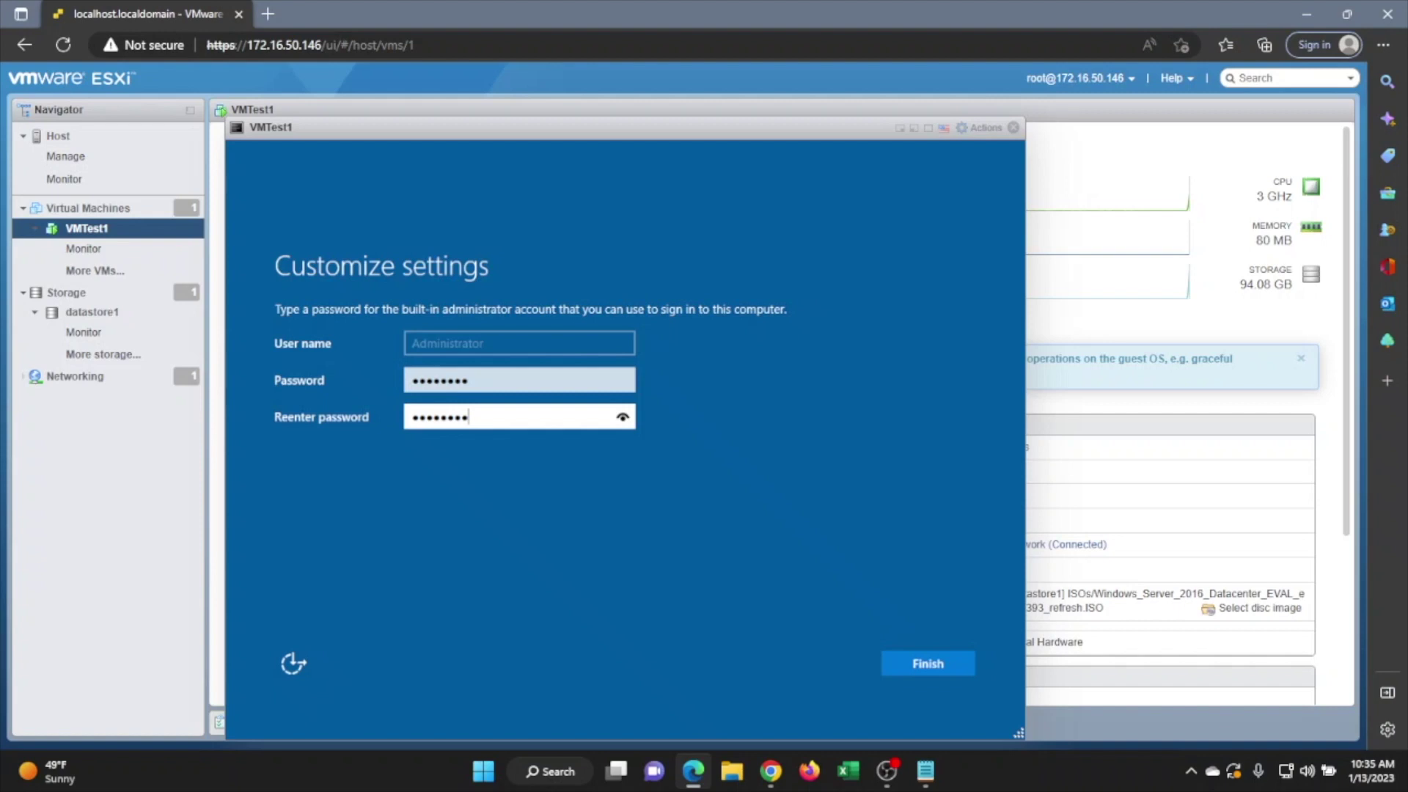
{"action": "key", "text": "Return"}
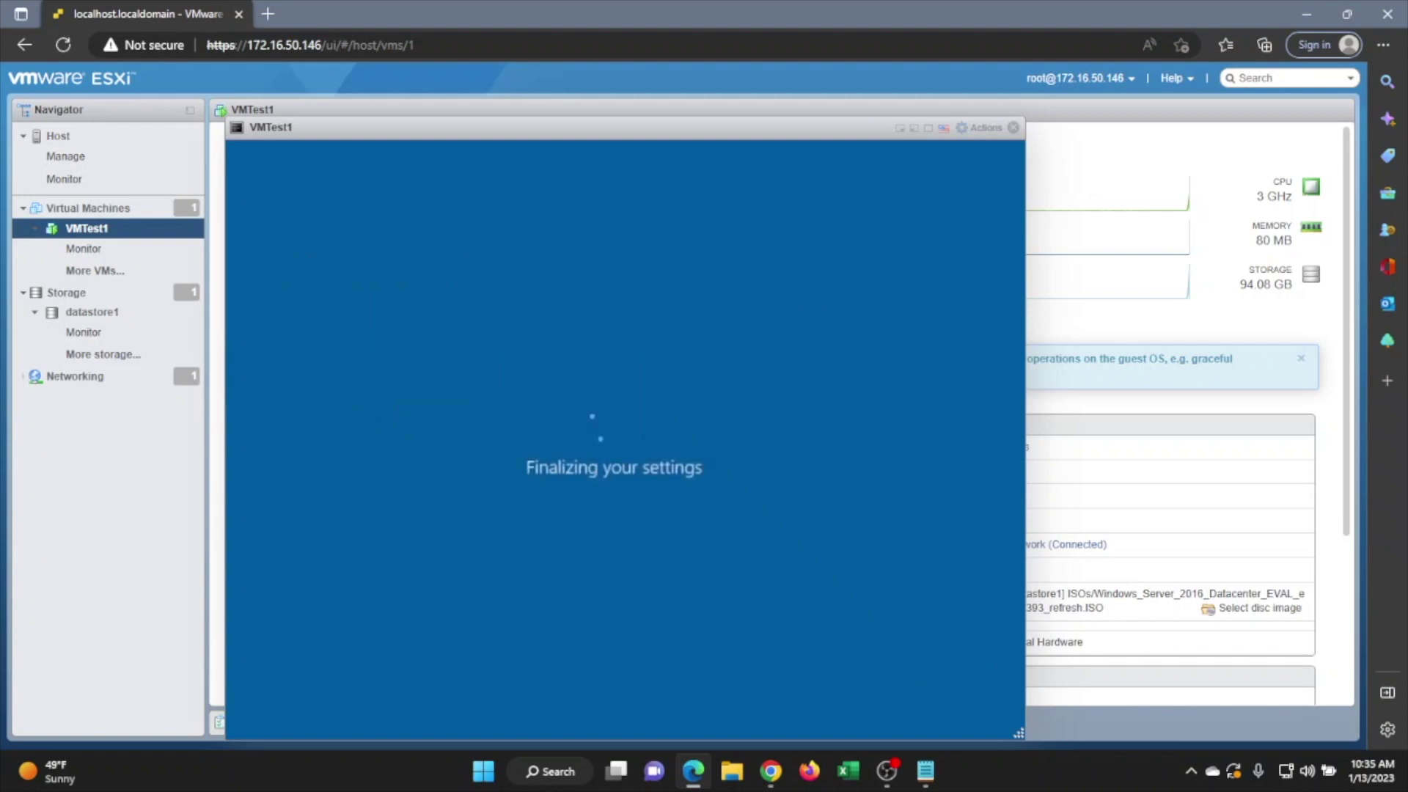